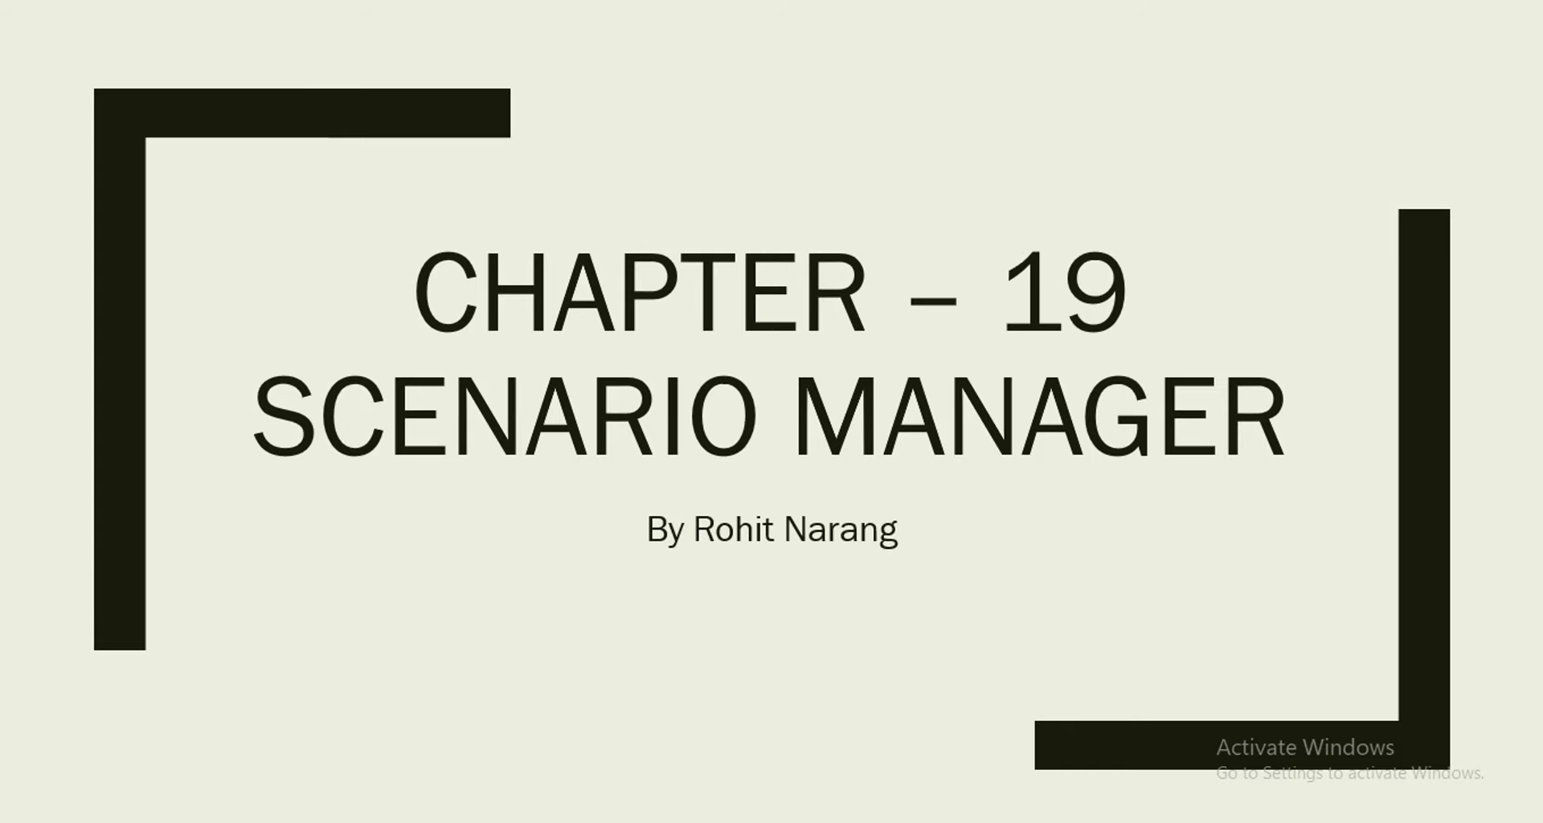
Advance past the Chapter 19 Scenario Manager title slide to the cost table.
{"action": "key", "text": "Right"}
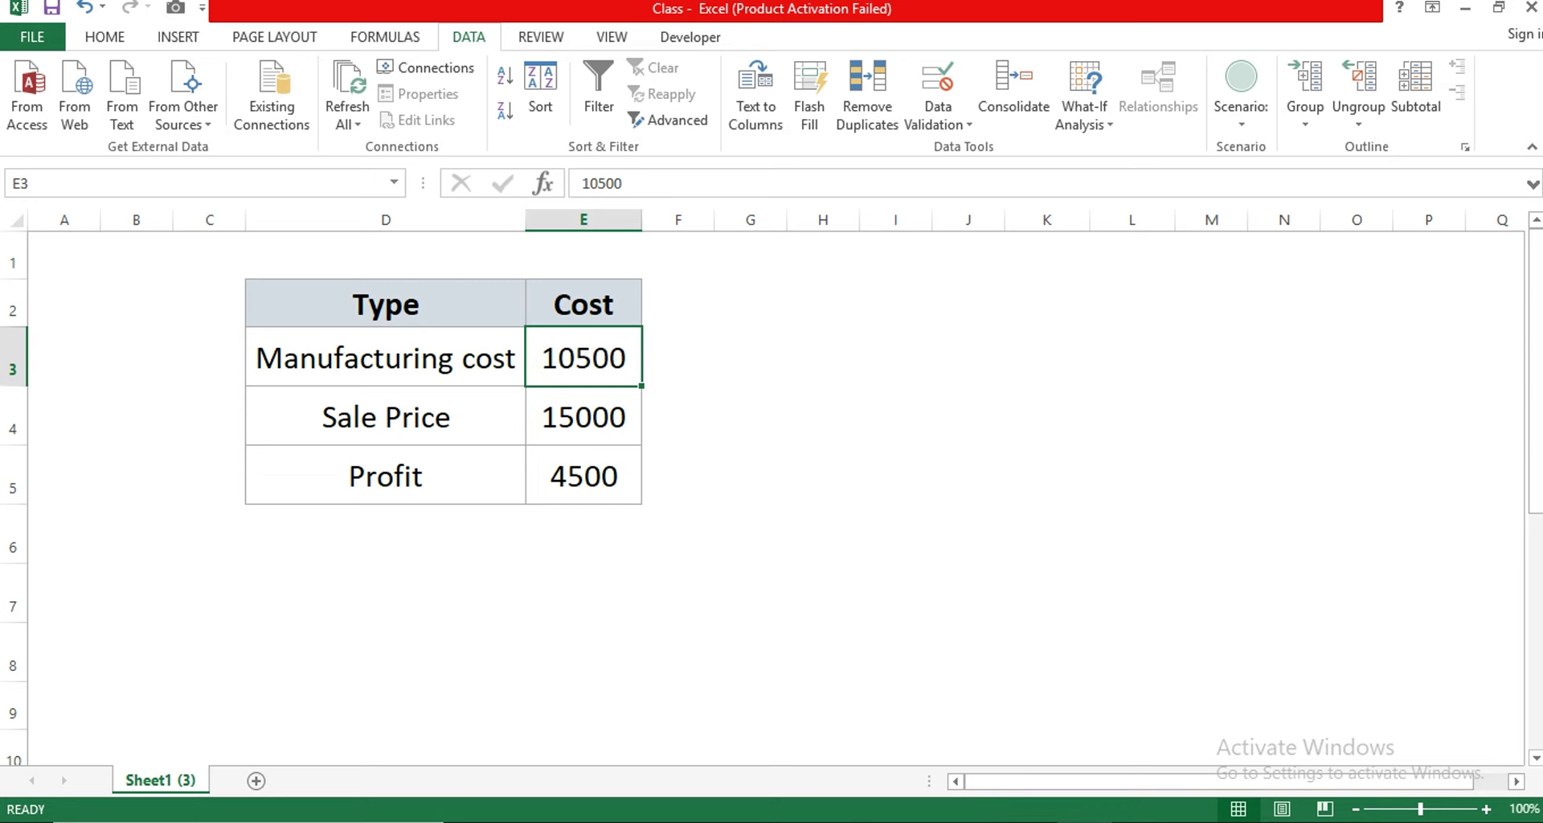
Add a scenario named Min Cost using E3:E4 as the changing cells.
{"action": "left_click", "coordinate": [1085, 117]}
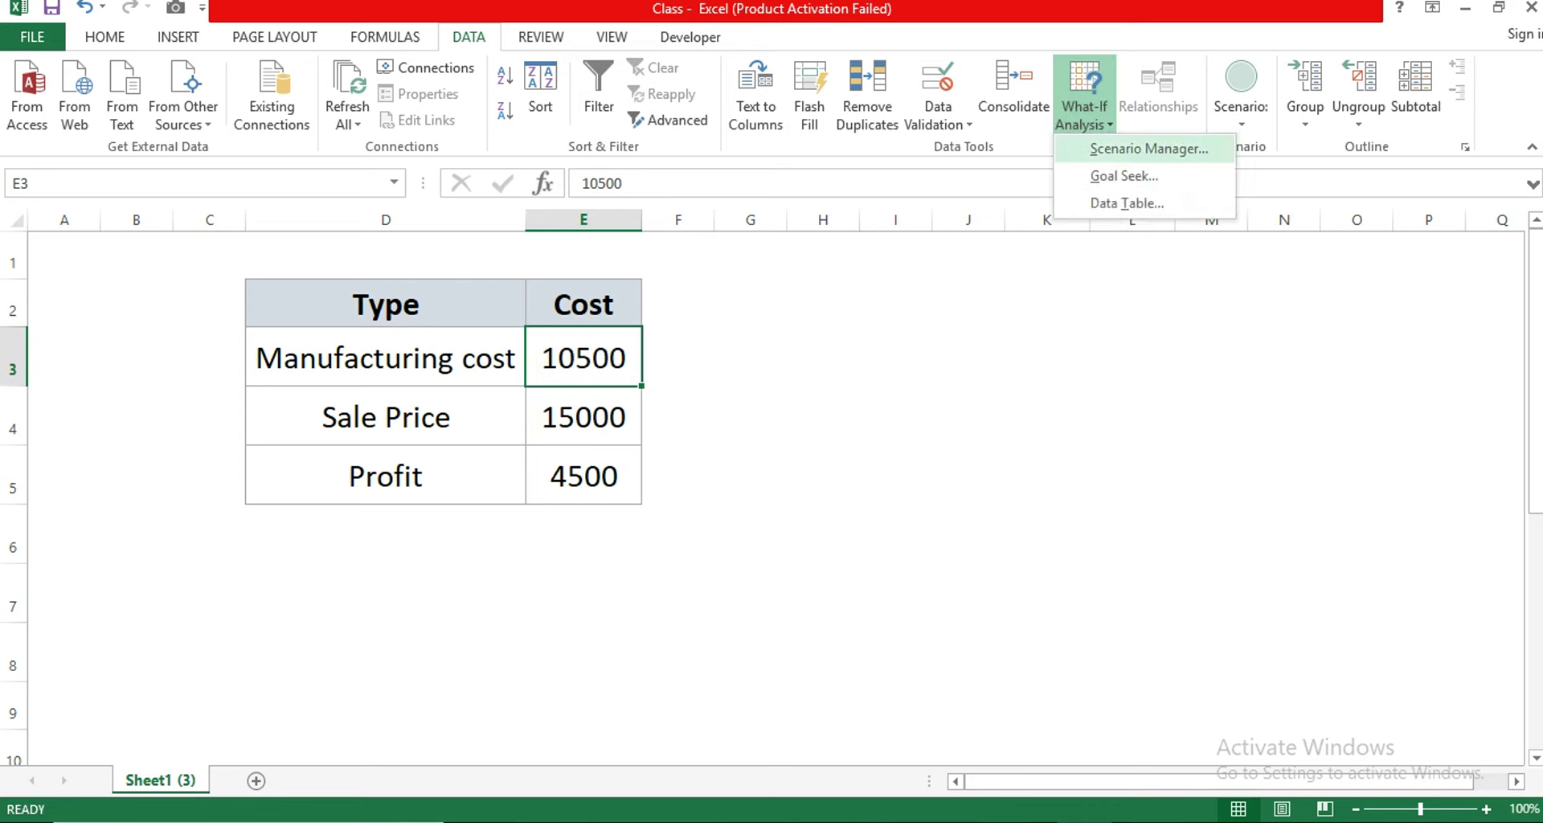
{"action": "left_click", "coordinate": [1141, 148]}
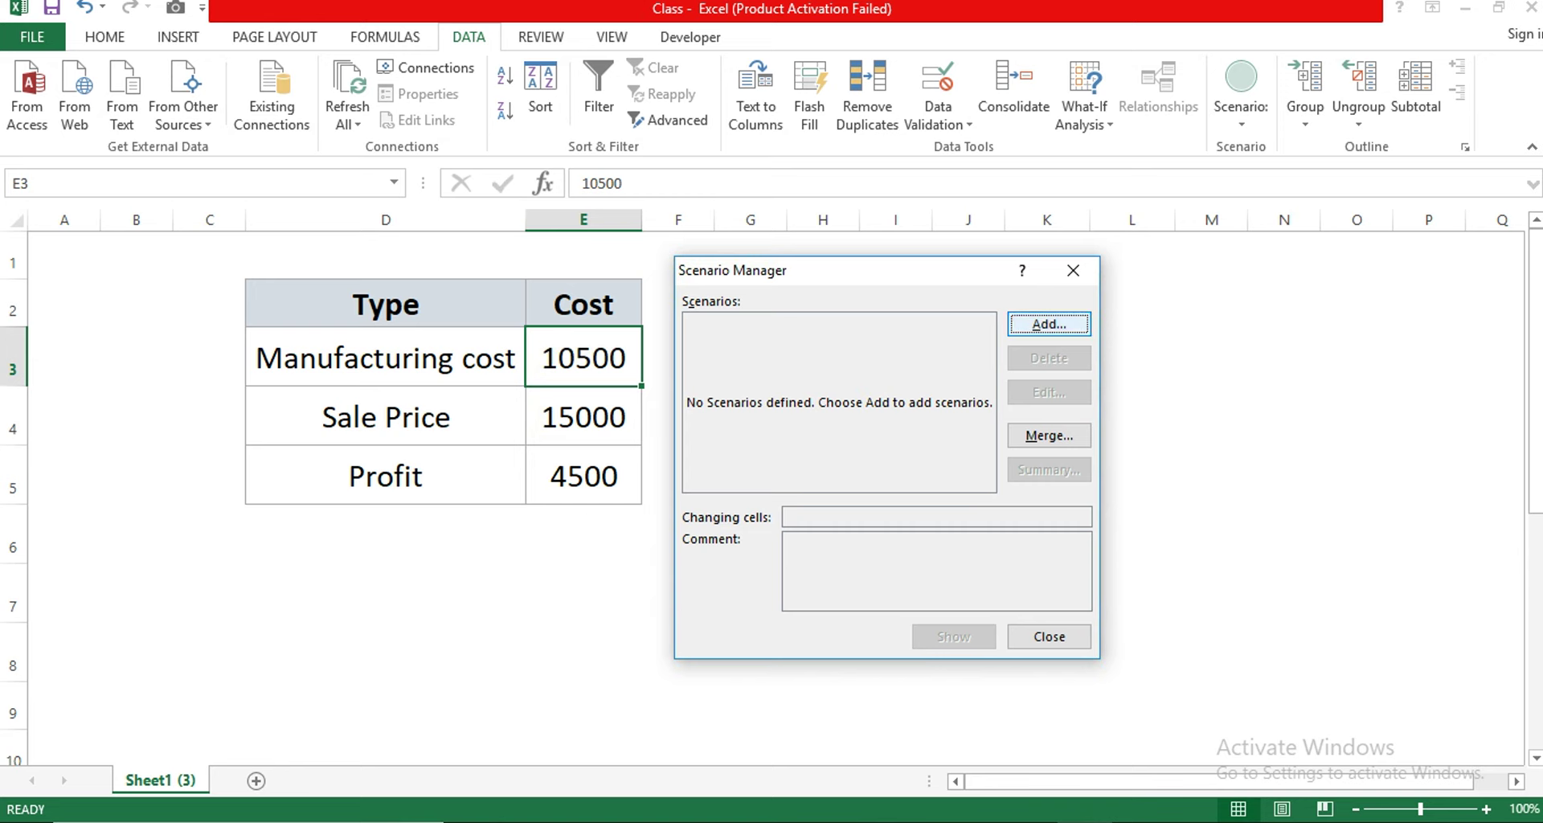
{"action": "left_click", "coordinate": [1049, 324]}
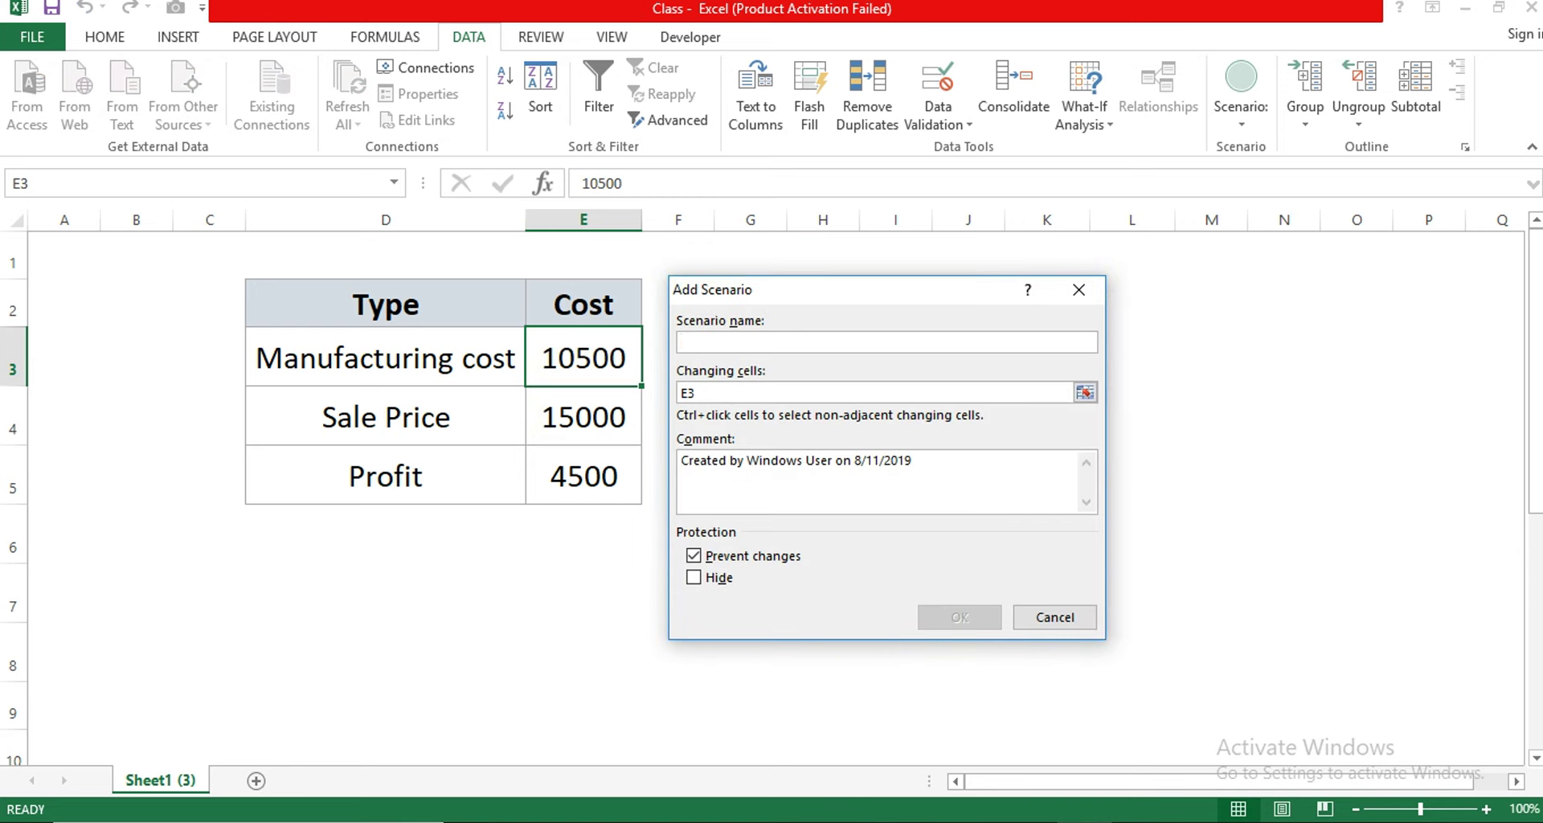
{"action": "type", "text": "Mi"}
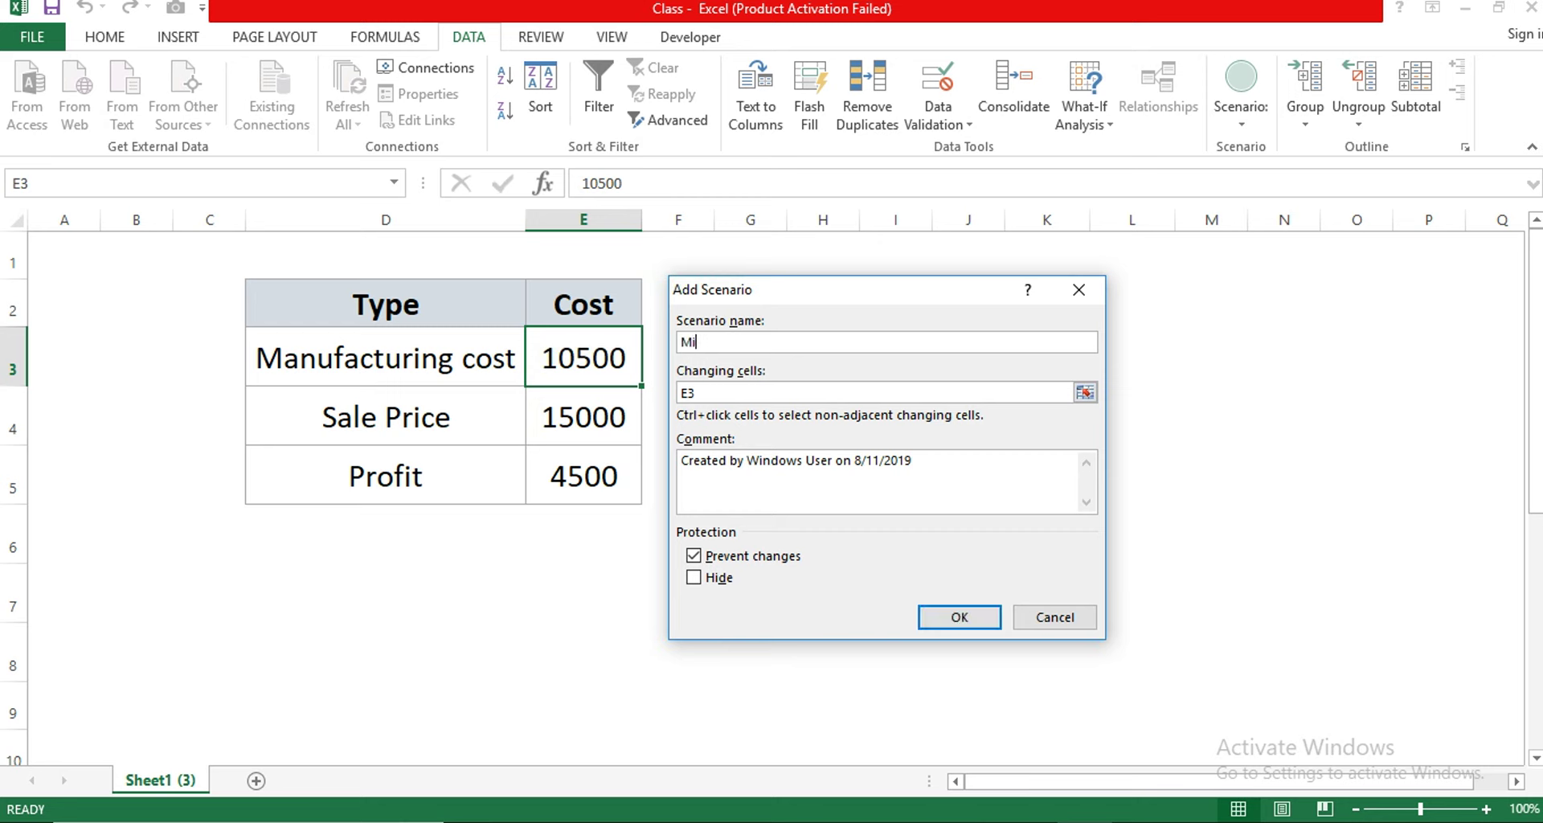
{"action": "type", "text": "n Cost"}
{"action": "key", "text": "Tab"}
{"action": "key", "text": "BackSpace"}
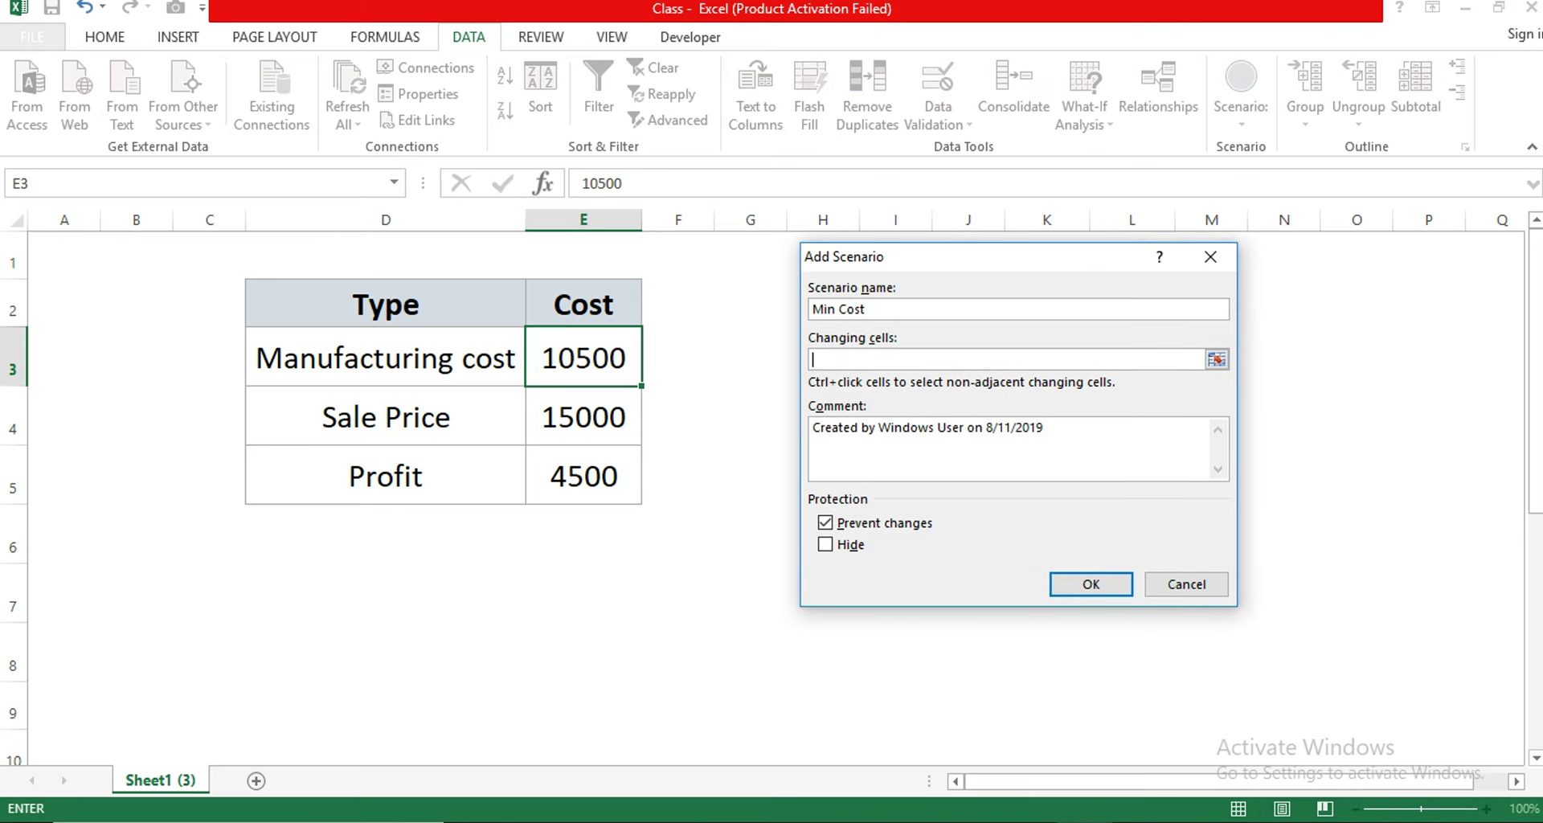
{"action": "left_click_drag", "start_coordinate": [583, 358], "coordinate": [611, 426]}
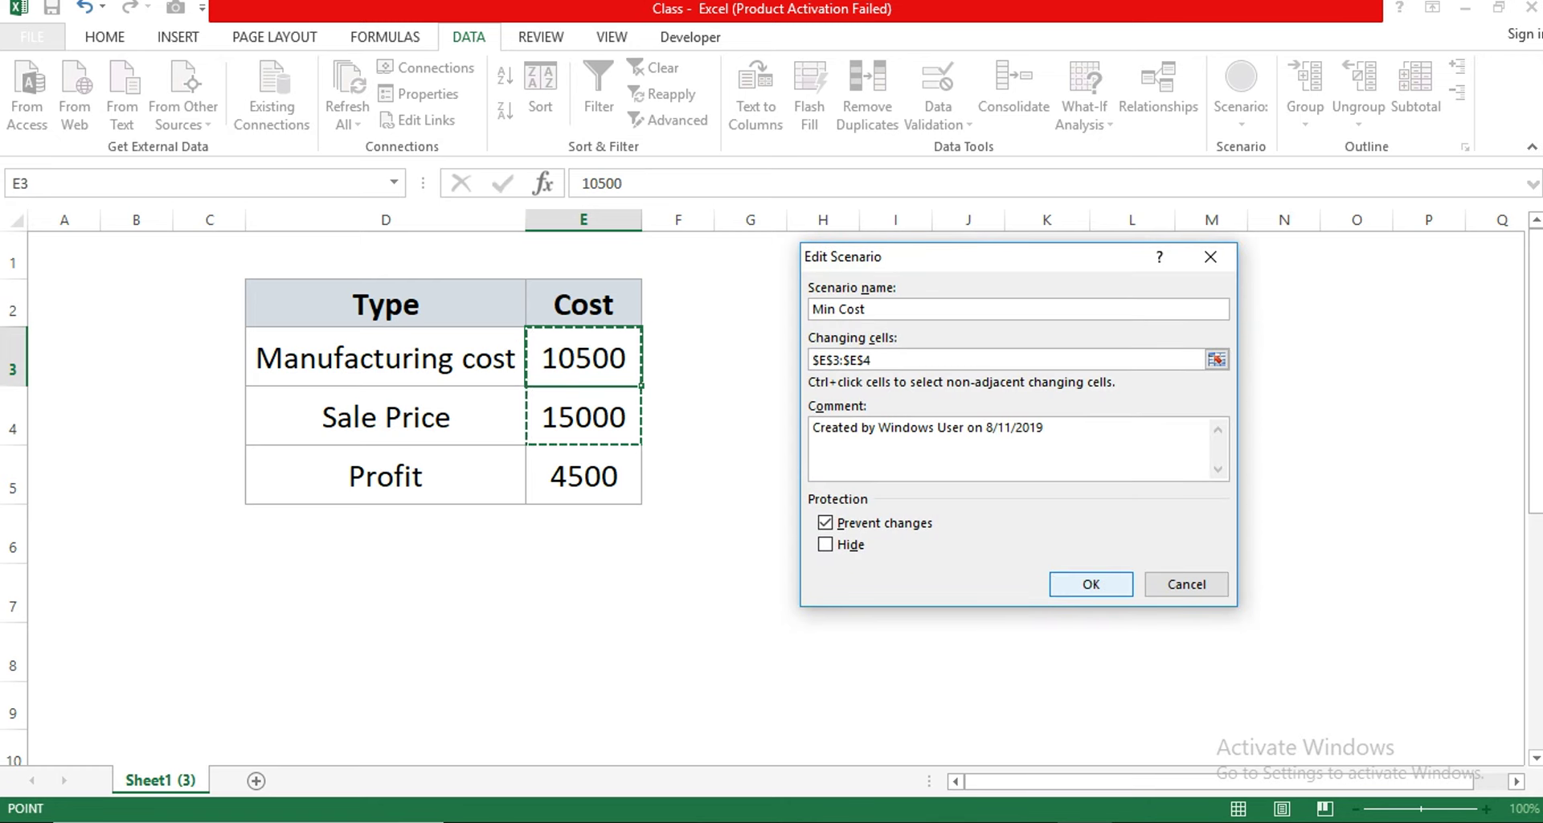
{"action": "left_click", "coordinate": [1091, 583]}
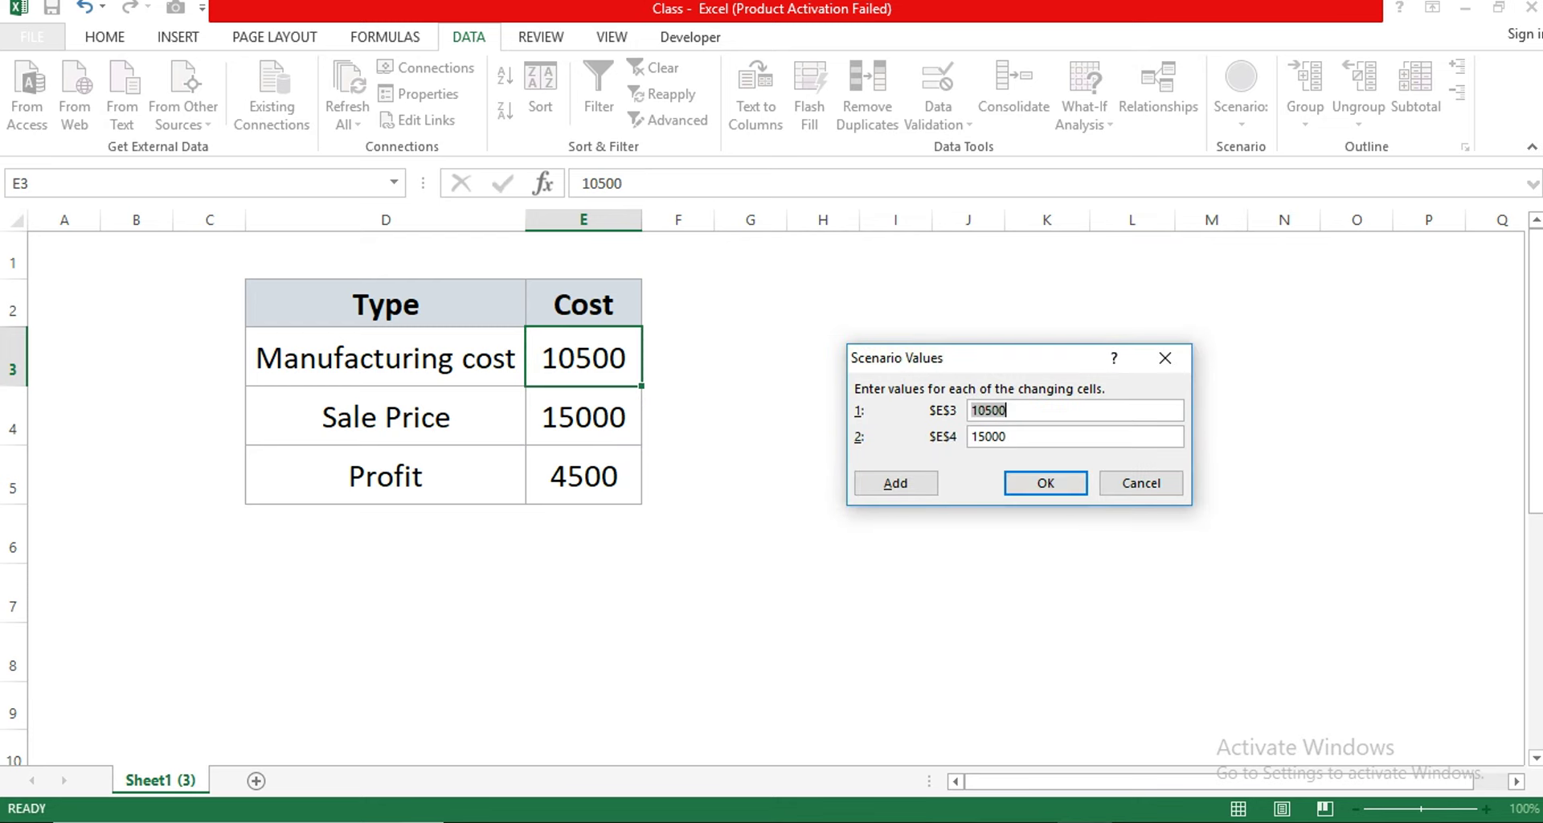
Replace the Min Cost values with 5500 for $E$3 and 7000 for $E$4.
{"action": "left_click", "coordinate": [1006, 410]}
{"action": "key", "text": "BackSpace"}
{"action": "key", "text": "BackSpace"}
{"action": "key", "text": "BackSpace"}
{"action": "key", "text": "BackSpace"}
{"action": "type", "text": "550"}
{"action": "type", "text": "0"}
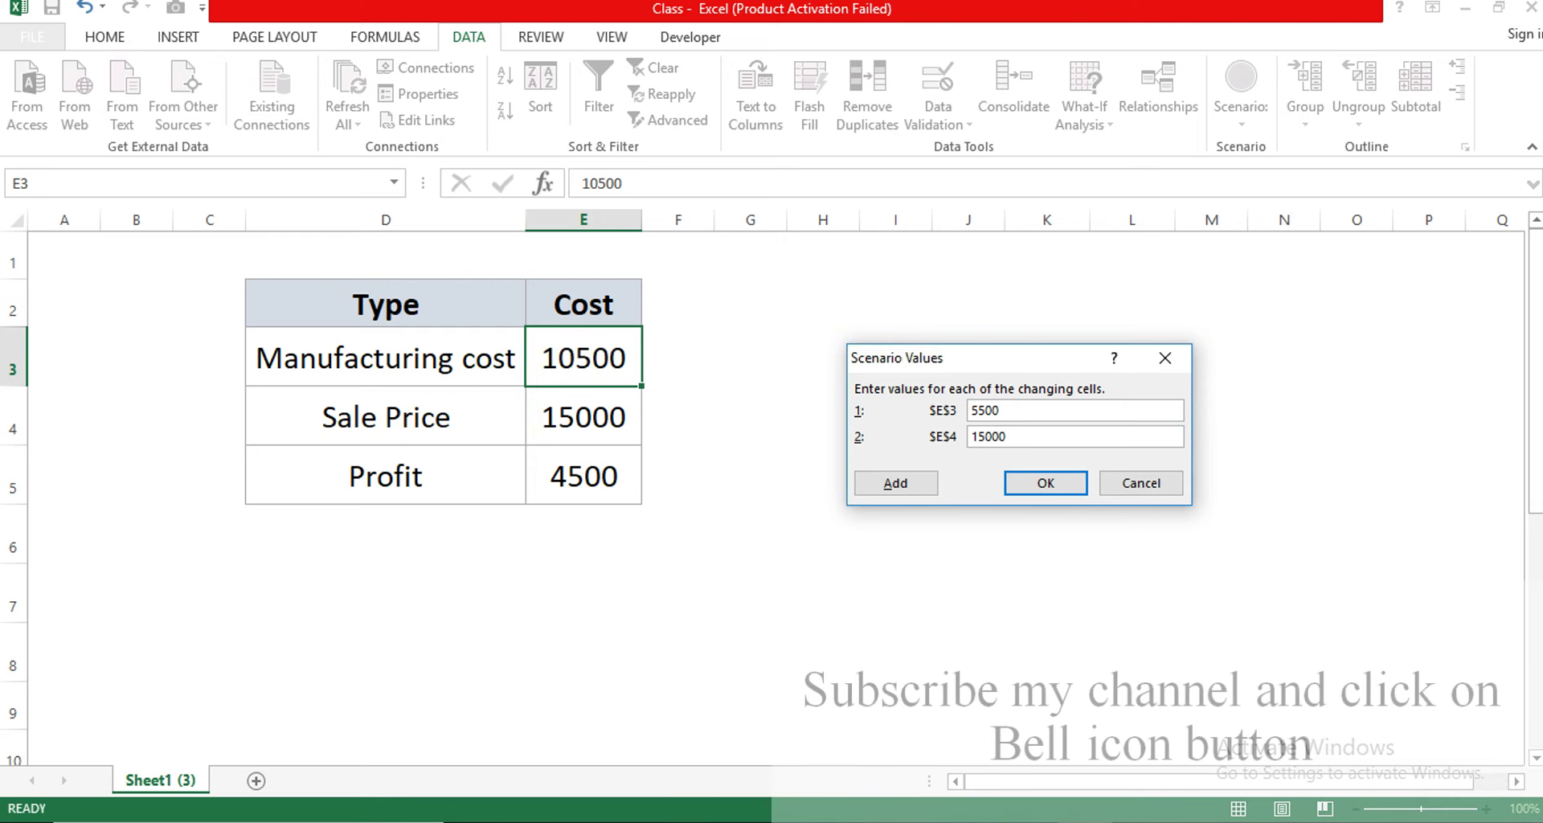
{"action": "key", "text": "Tab"}
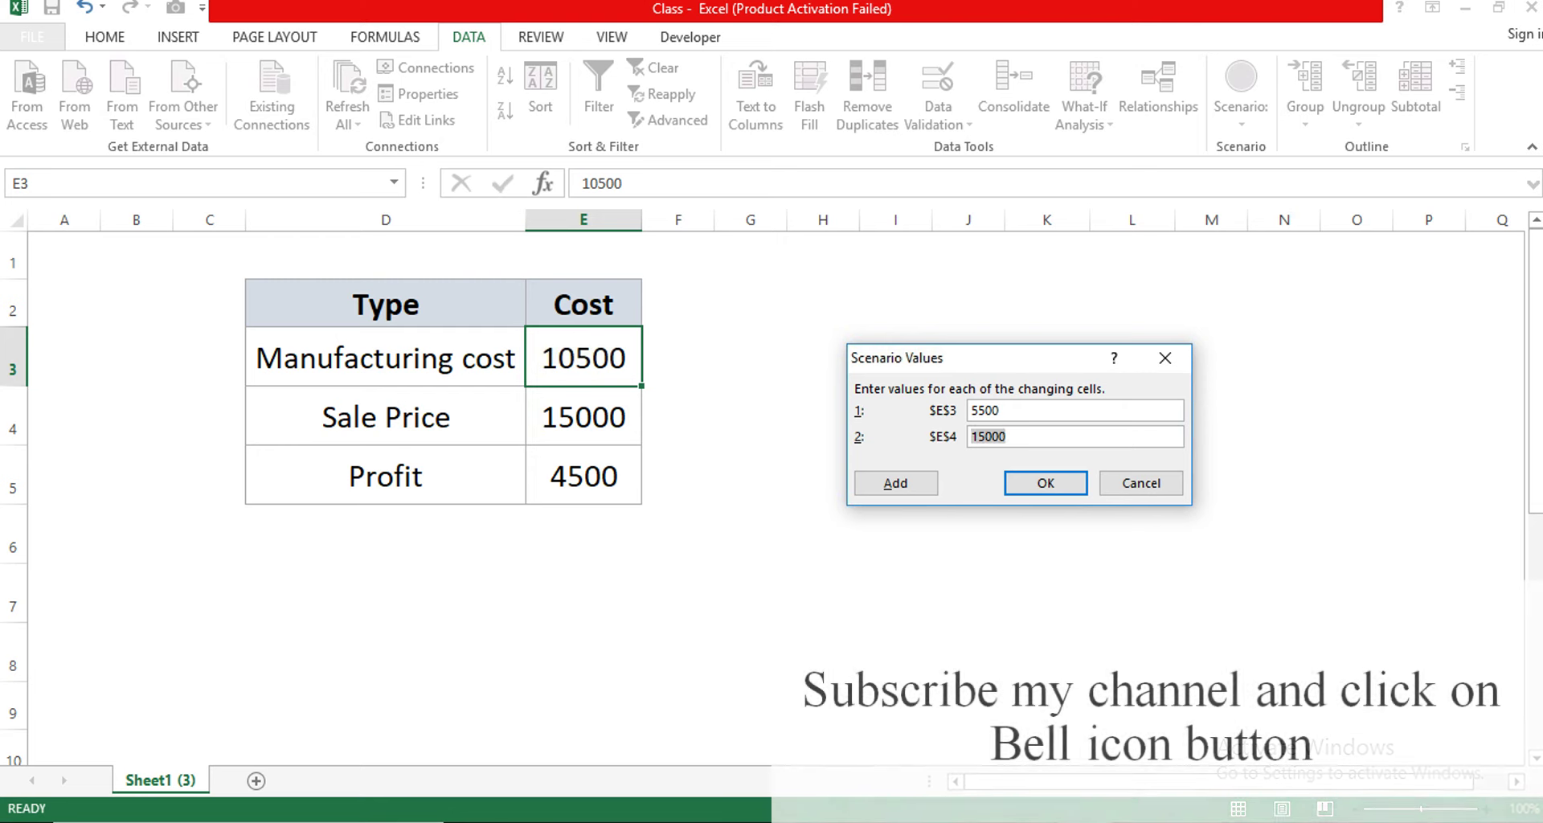
{"action": "key", "text": "BackSpace"}
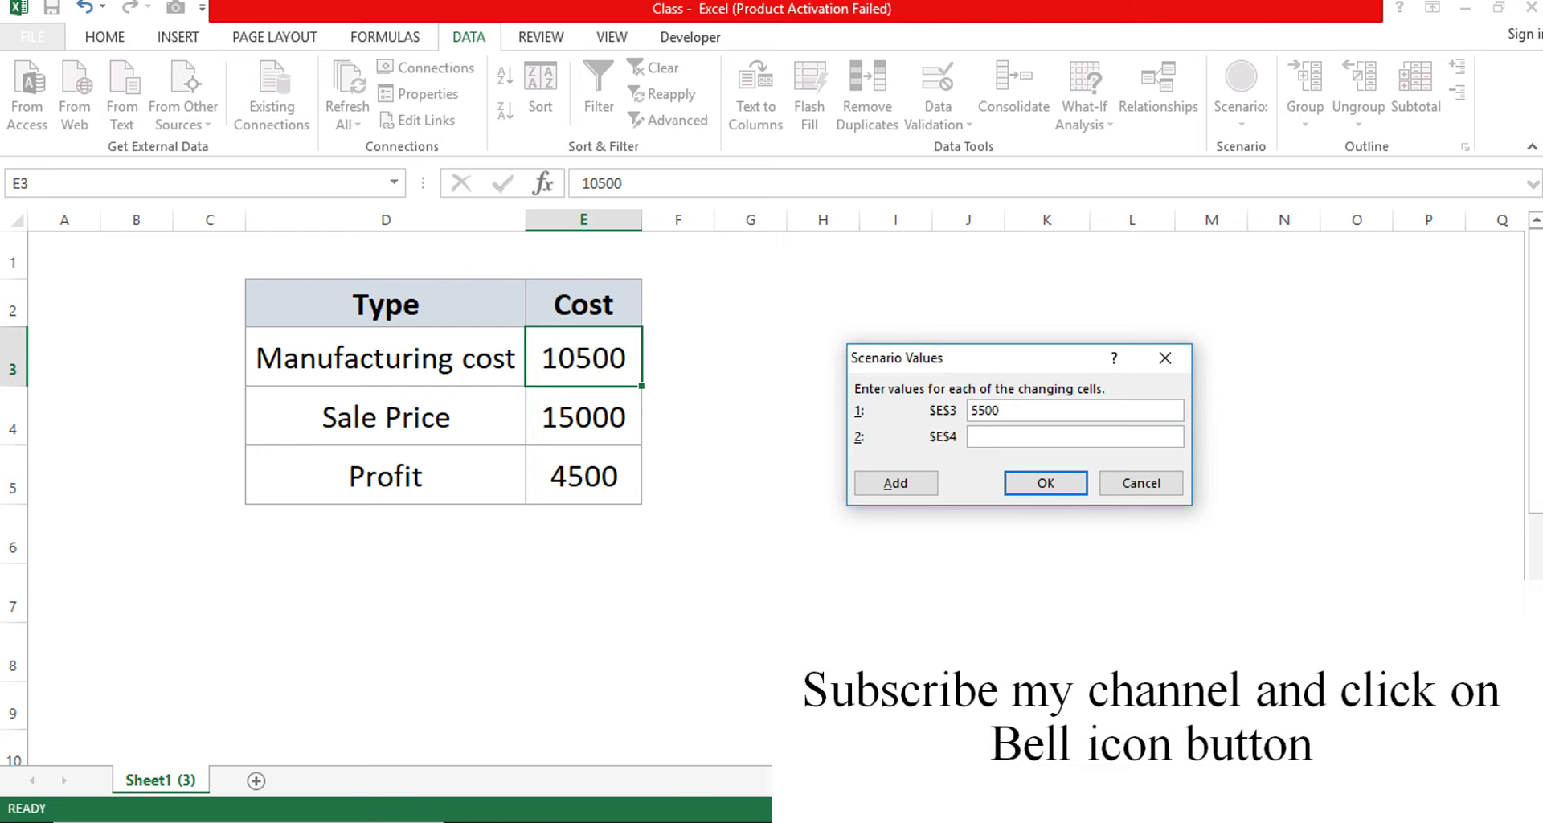
{"action": "type", "text": "7000"}
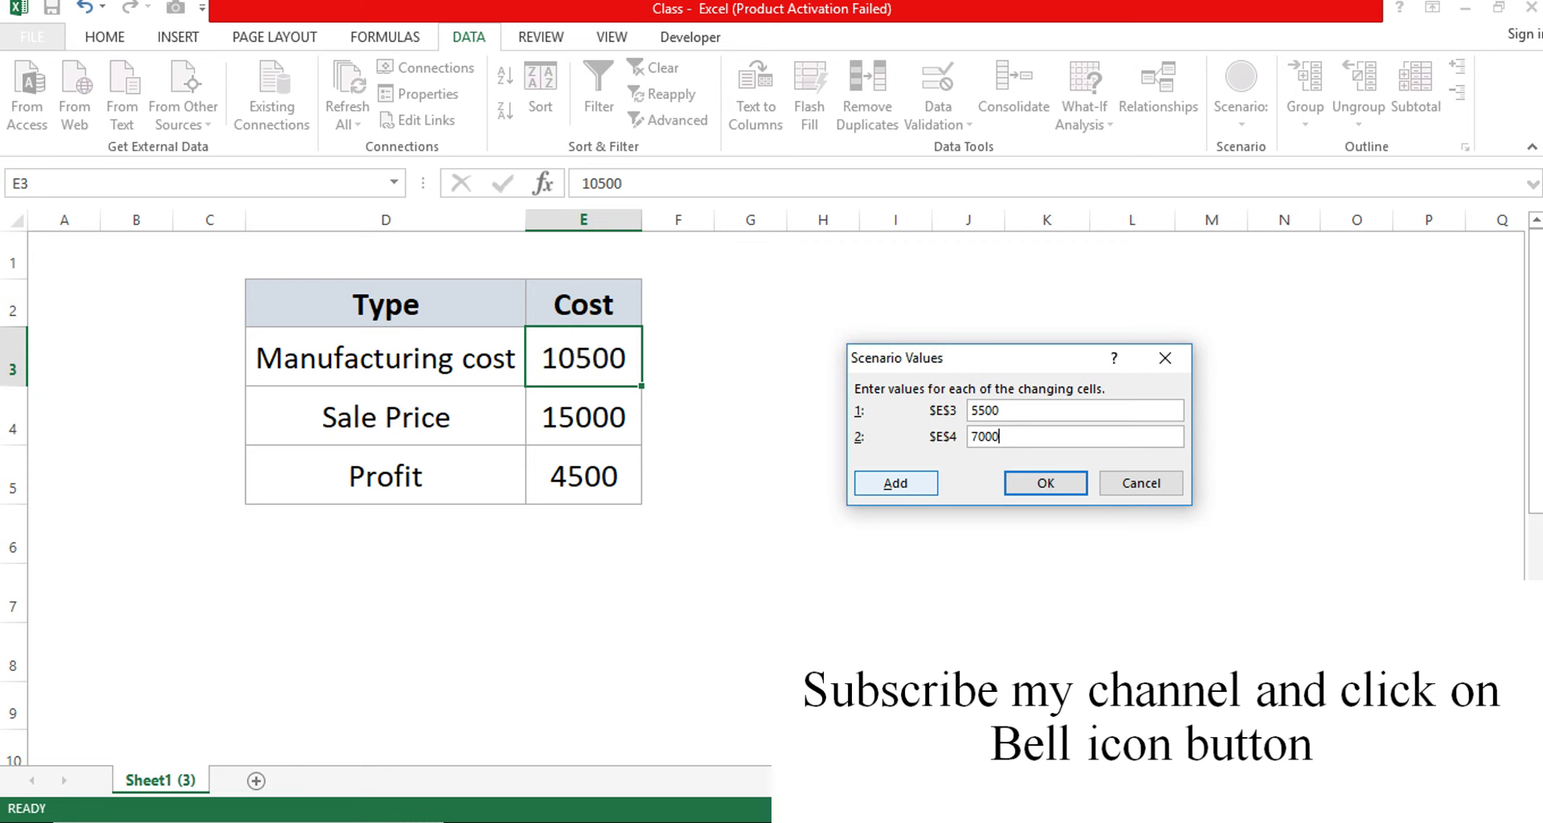
Save Min Cost and define a second scenario named Max Cost on E3:E4.
{"action": "left_click", "coordinate": [896, 482]}
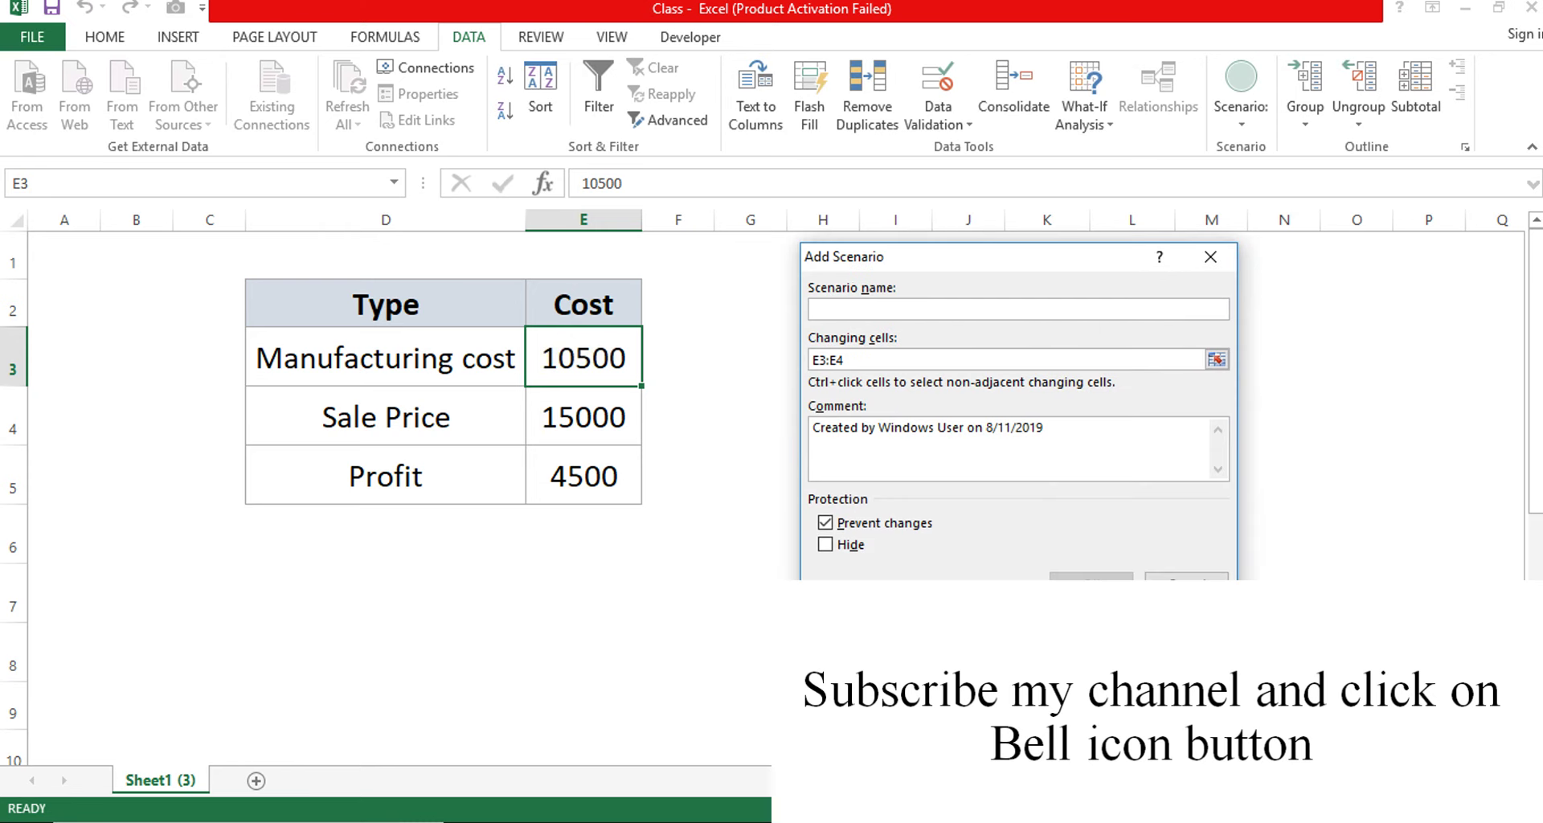
{"action": "type", "text": "Max "}
{"action": "type", "text": "Cost"}
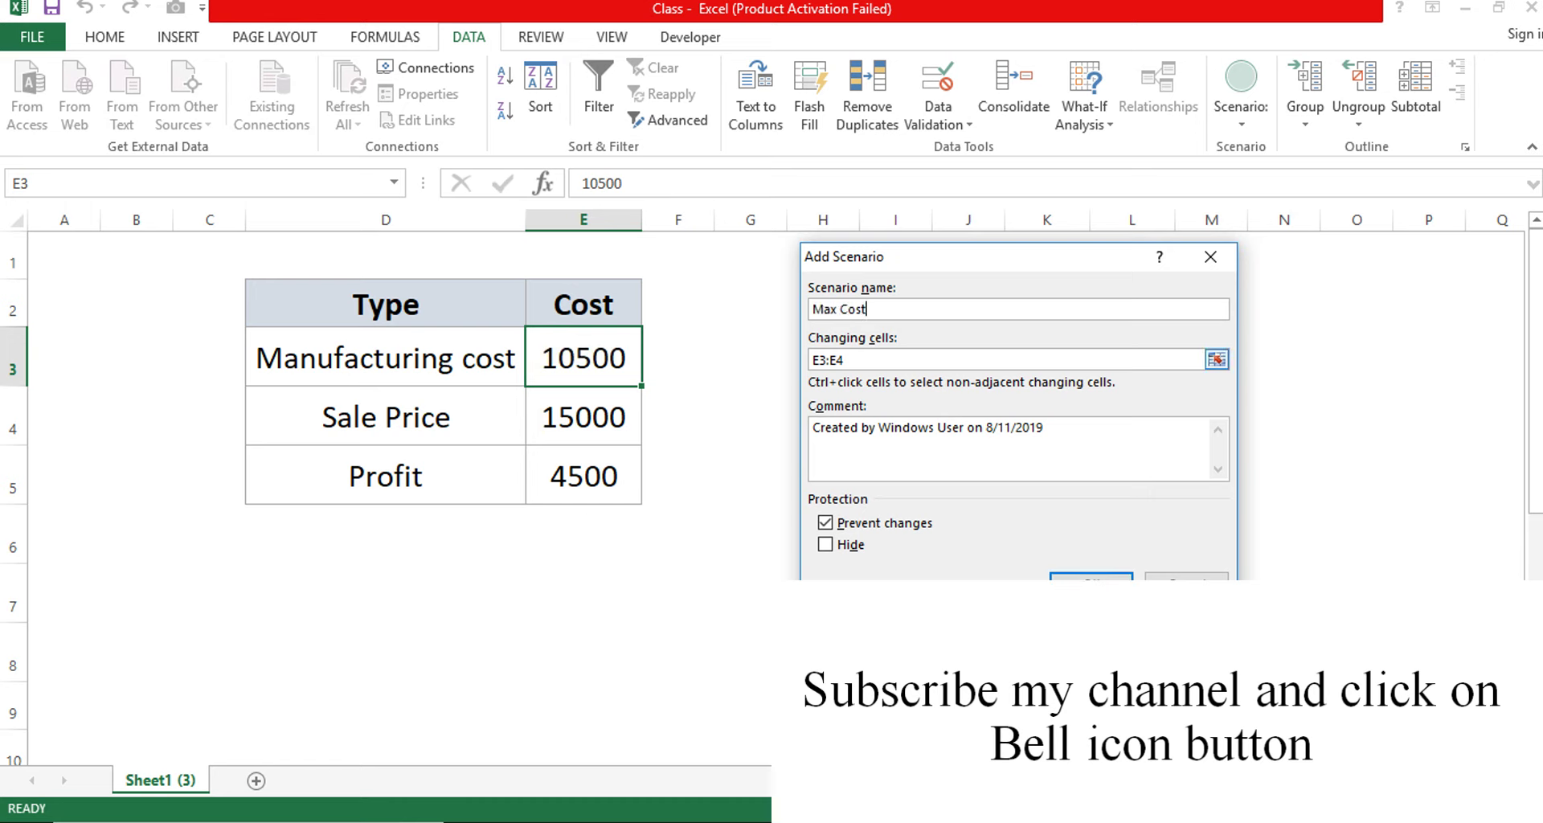
{"action": "left_click", "coordinate": [843, 359]}
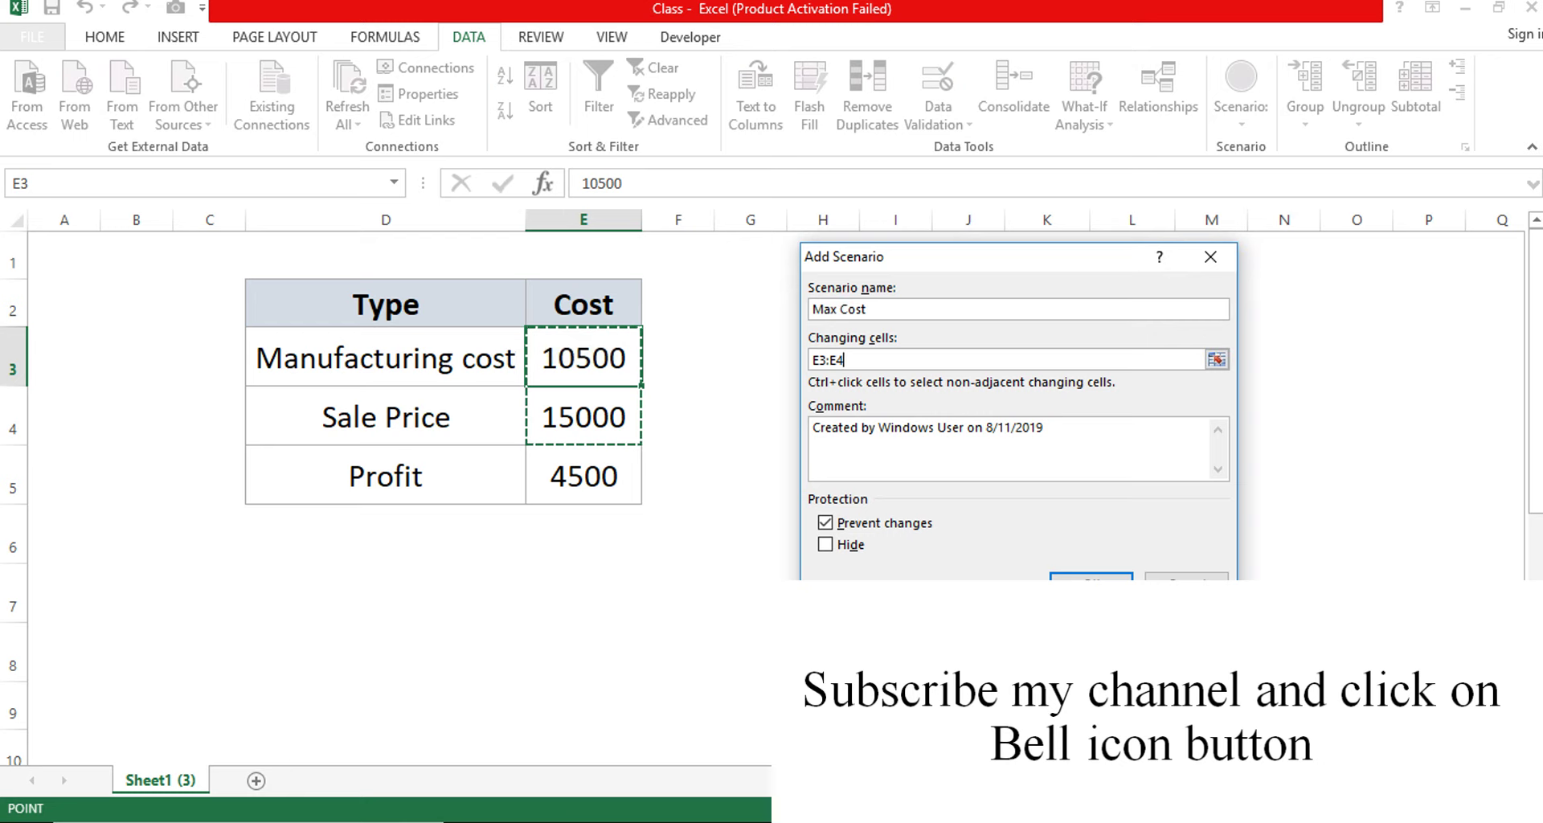
{"action": "key", "text": "Return"}
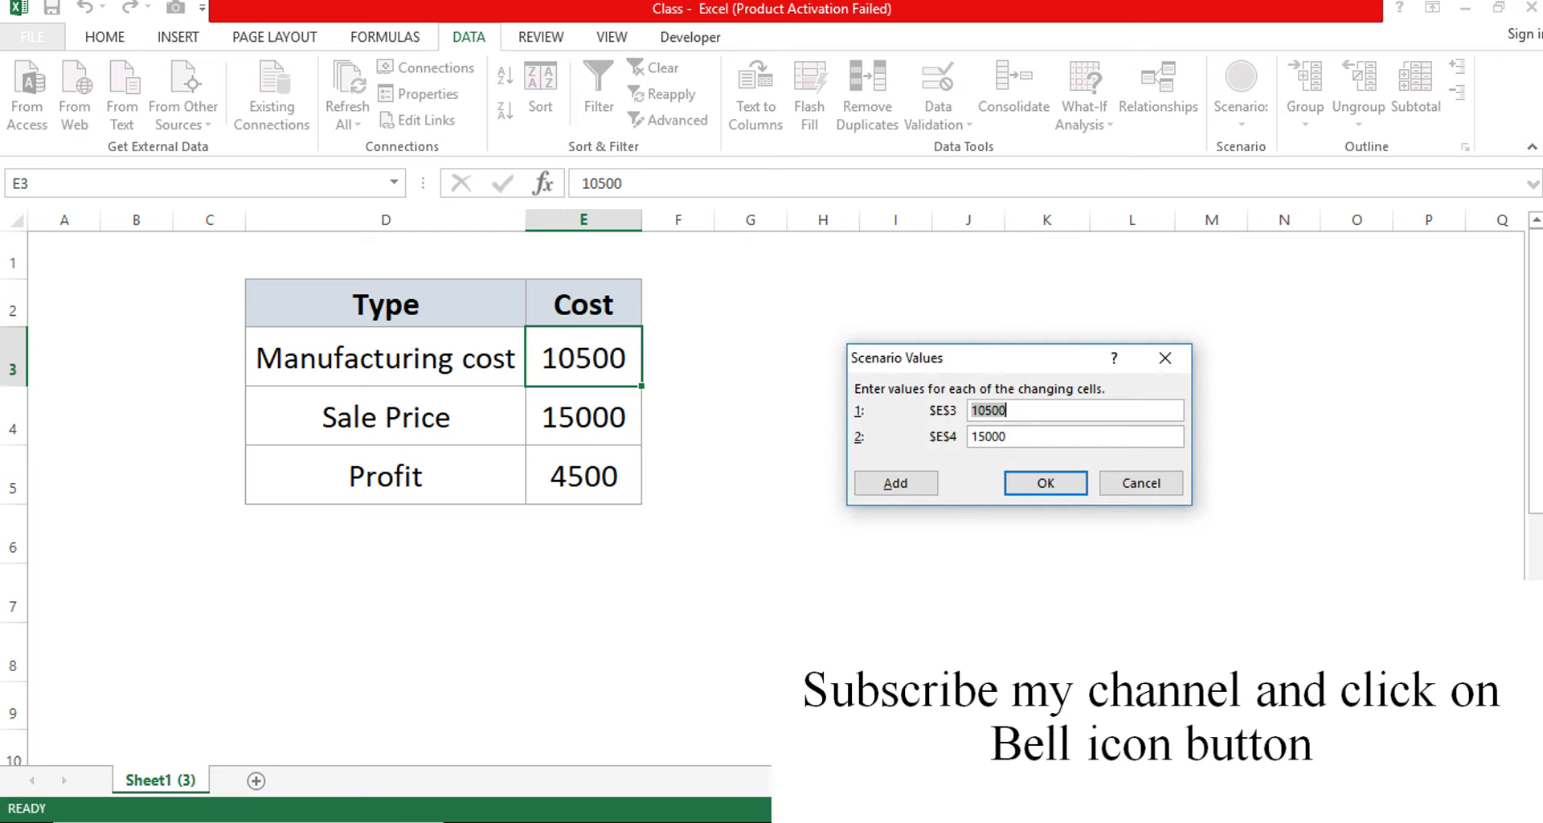
Give Max Cost the values 15000 for cost and 17000 for sale price.
{"action": "key", "text": "BackSpace"}
{"action": "type", "text": "15000"}
{"action": "key", "text": "Tab"}
{"action": "type", "text": "17"}
{"action": "type", "text": "000"}
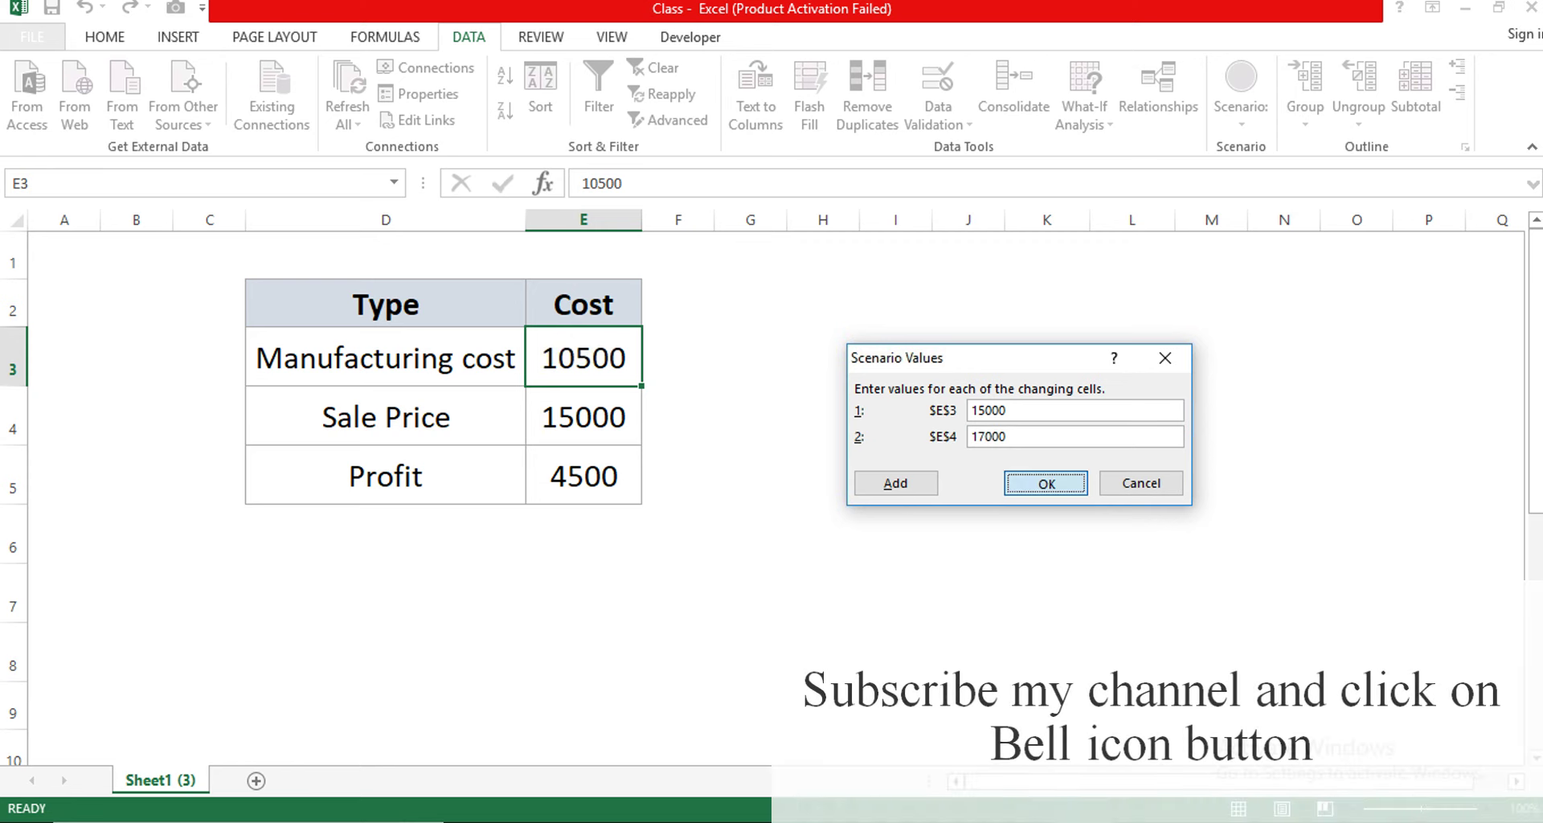
{"action": "key", "text": "Return"}
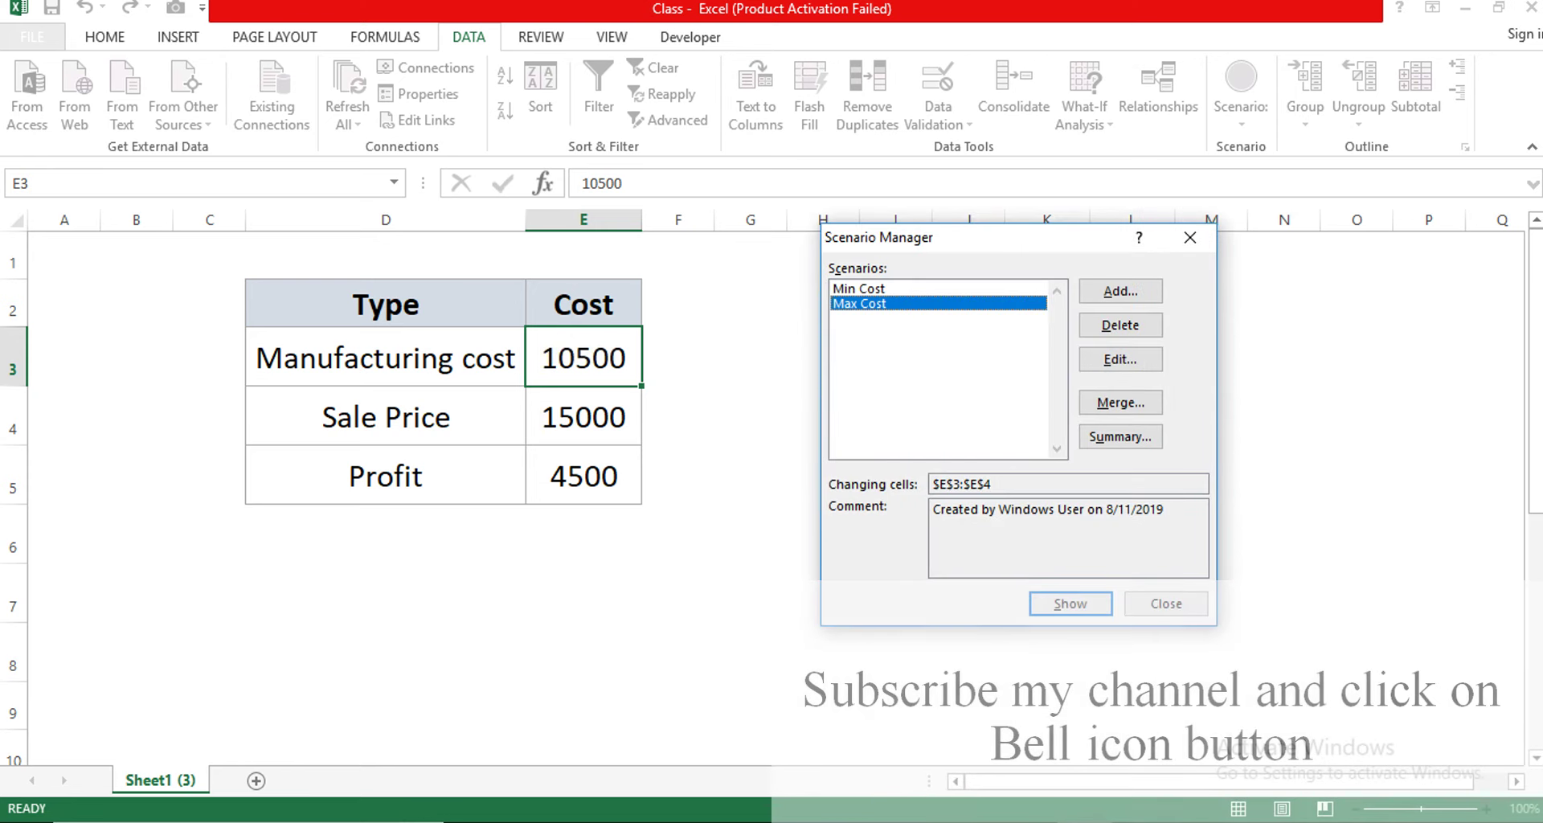
Show the Min Cost and then Max Cost scenarios on the table, then close Scenario Manager.
{"action": "left_click", "coordinate": [858, 287]}
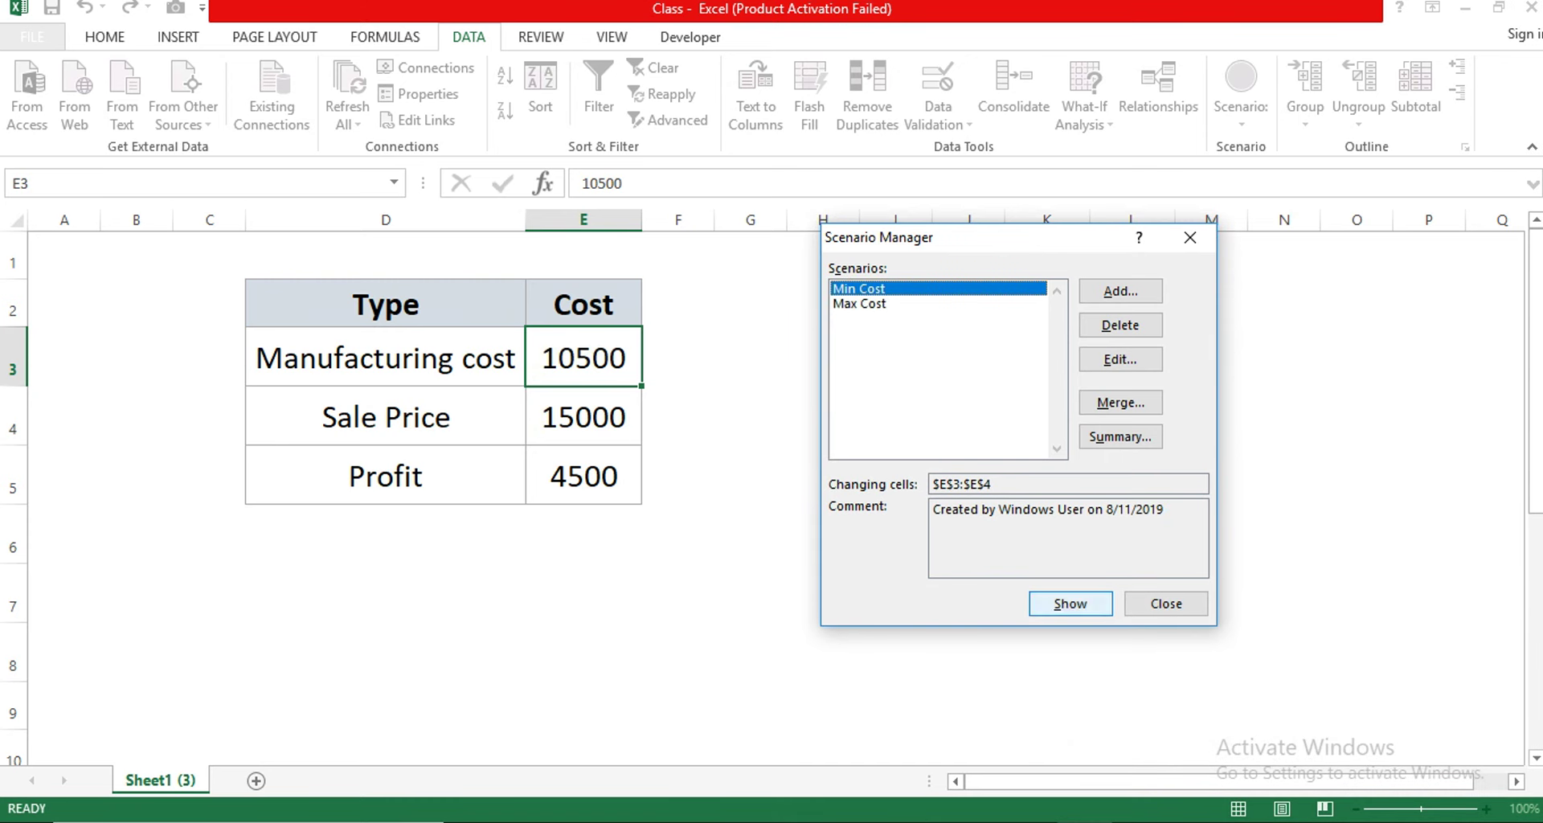
{"action": "left_click", "coordinate": [1070, 604]}
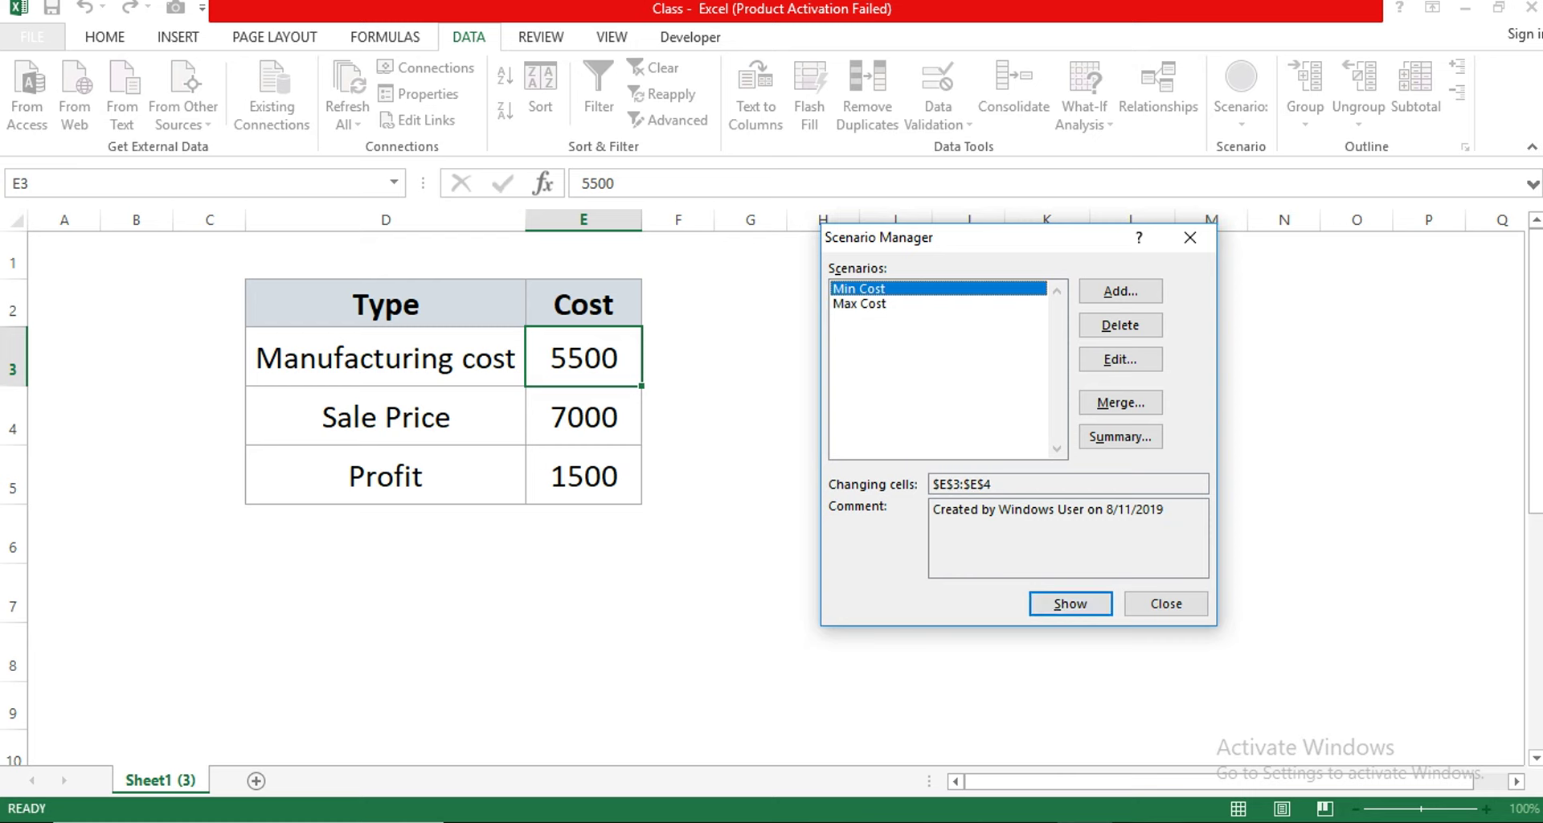
{"action": "left_click", "coordinate": [858, 303]}
{"action": "left_click", "coordinate": [1070, 604]}
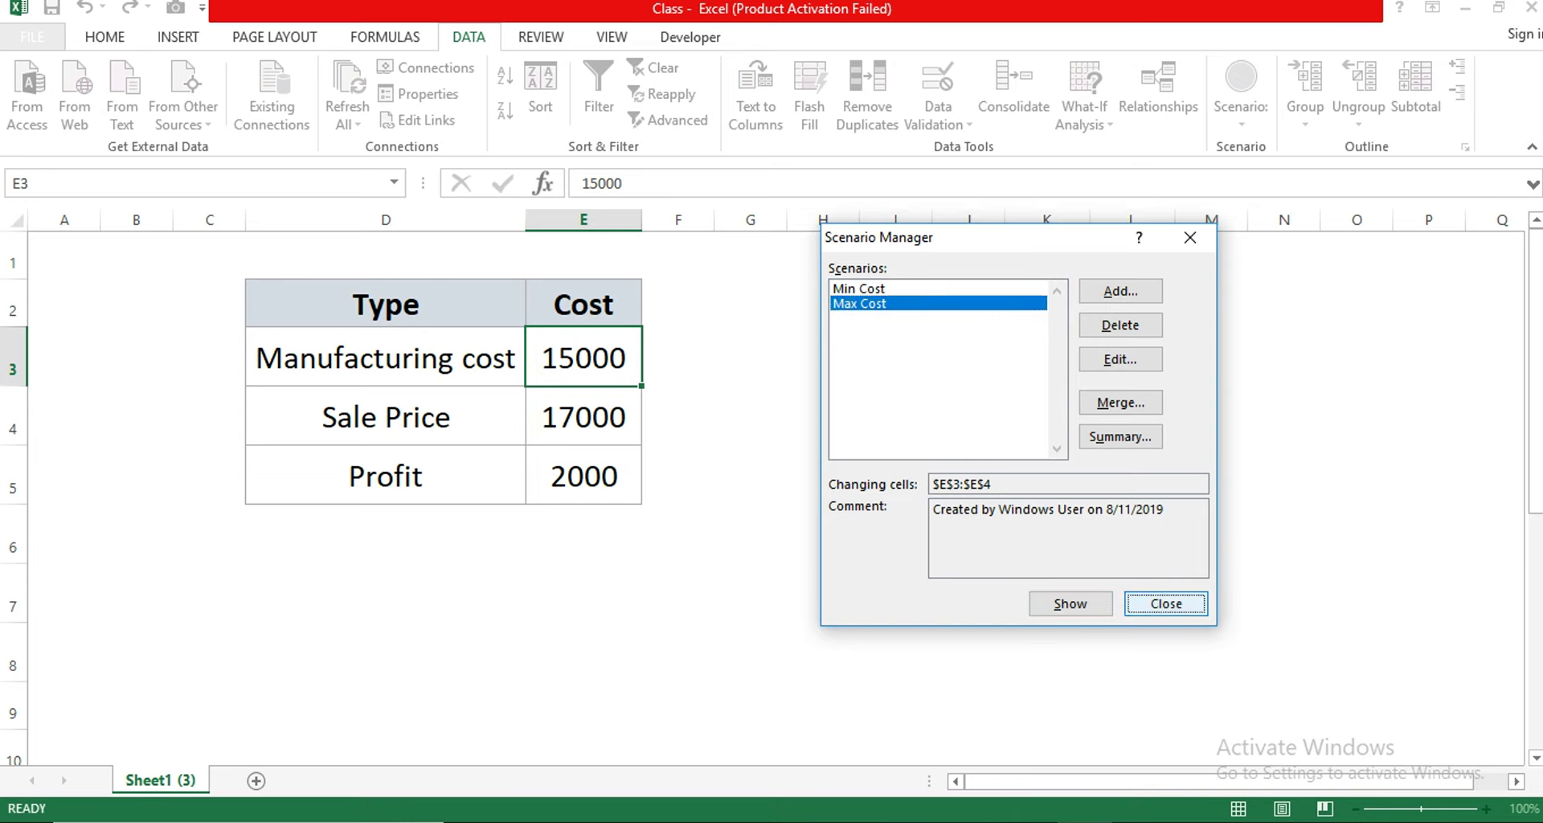
{"action": "left_click", "coordinate": [1166, 603]}
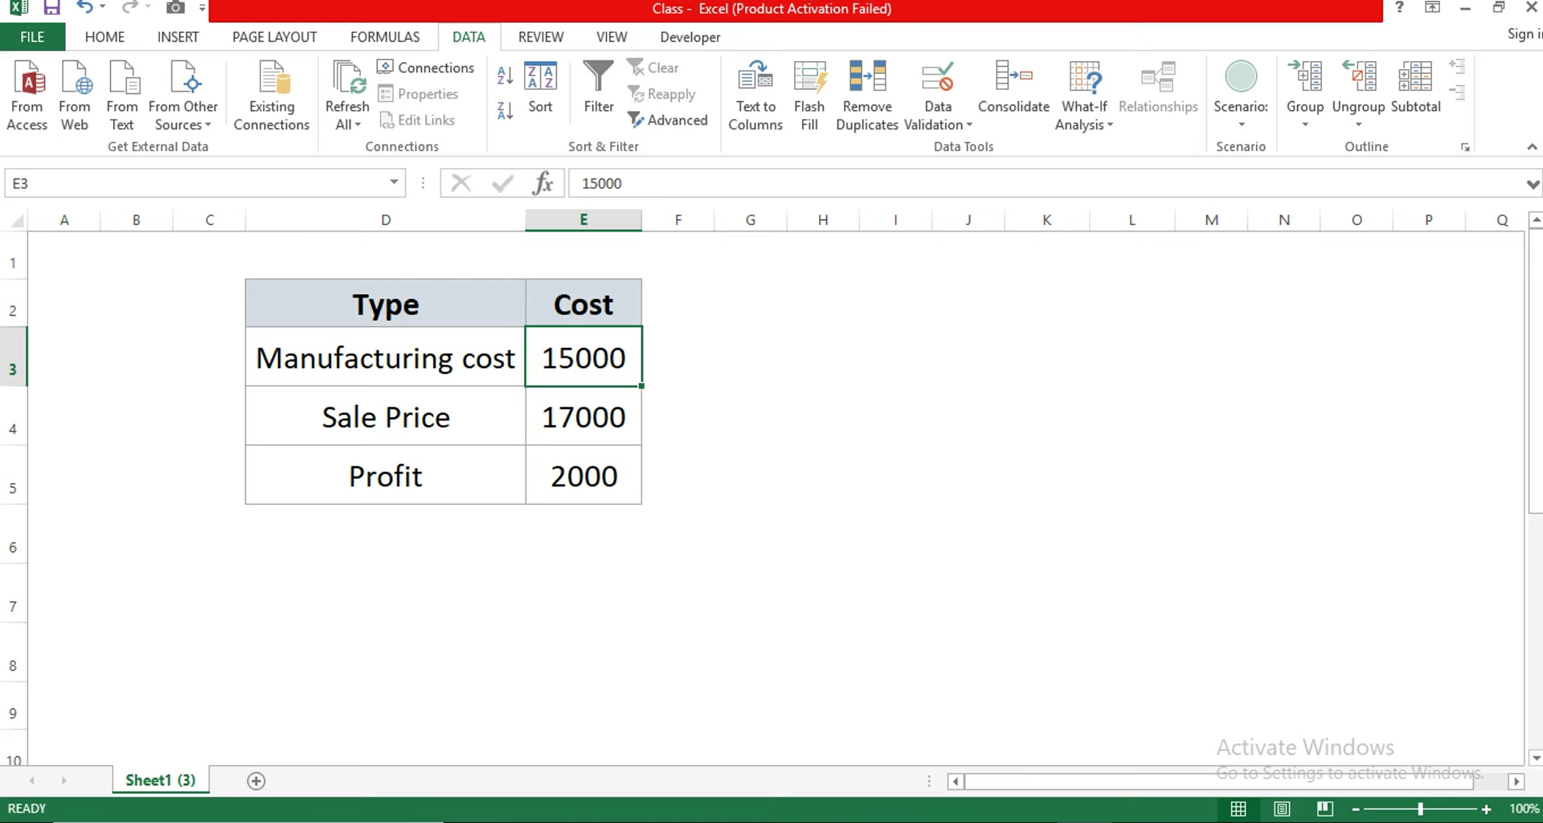
Restore manufacturing cost to 10500 and sale price to 15000.
{"action": "type", "text": "15"}
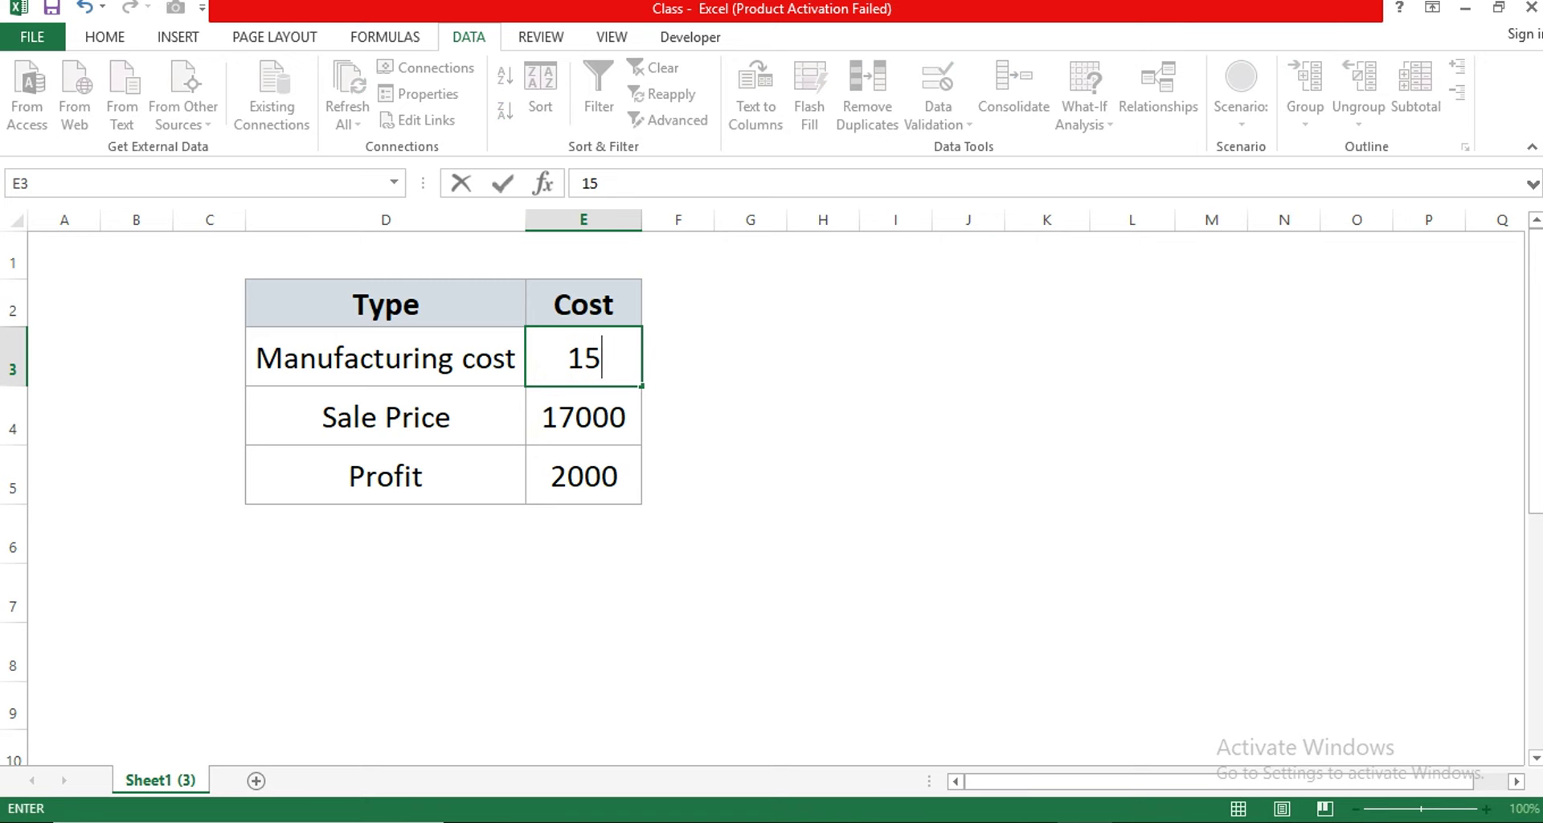
{"action": "key", "text": "BackSpace"}
{"action": "key", "text": "BackSpace"}
{"action": "type", "text": "10500"}
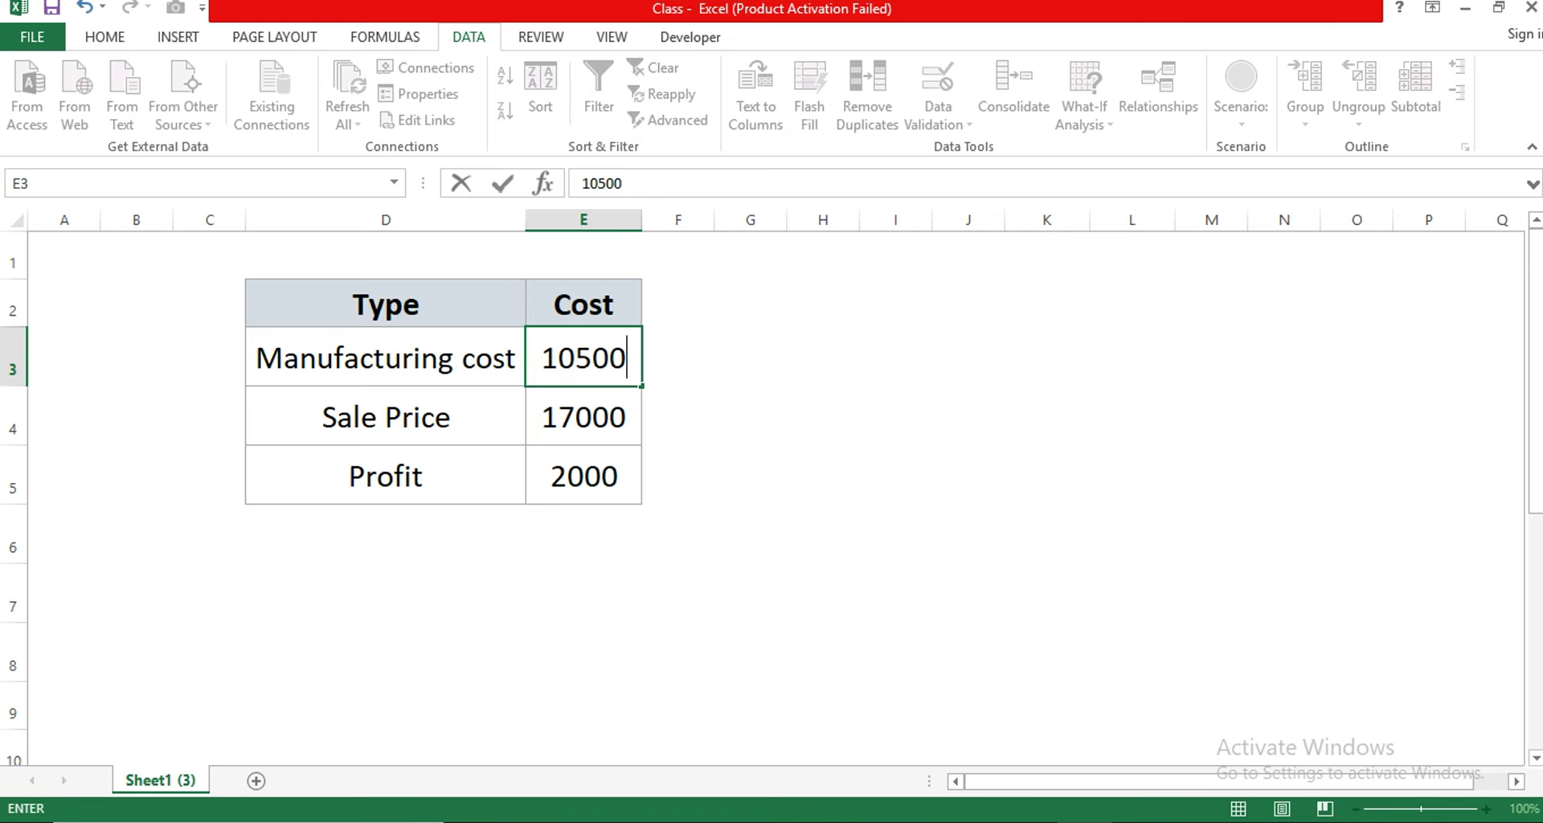
{"action": "key", "text": "Return"}
{"action": "type", "text": "150"}
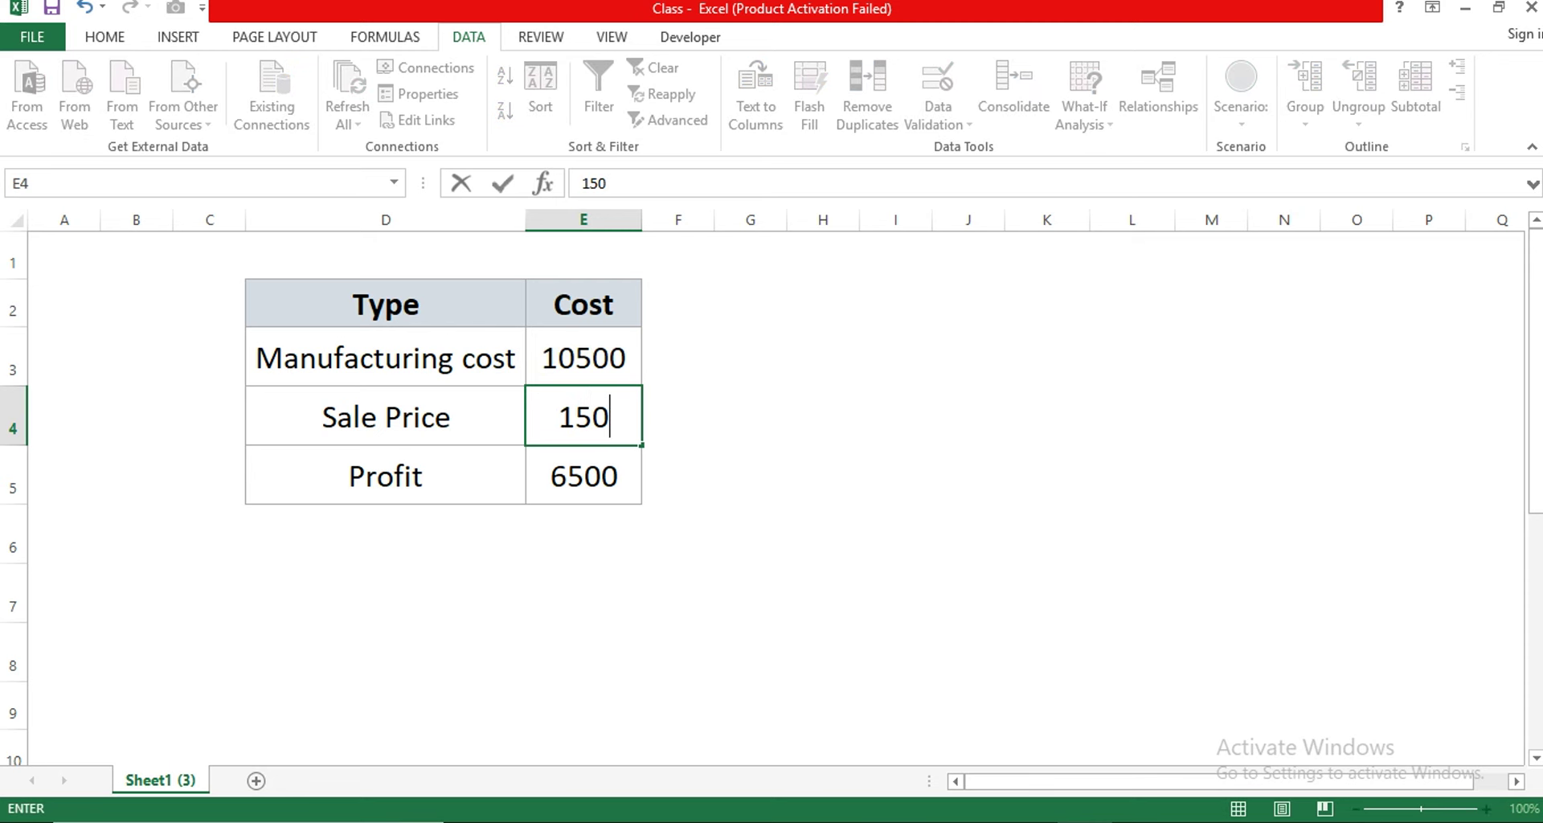
{"action": "type", "text": "00"}
{"action": "key", "text": "Return"}
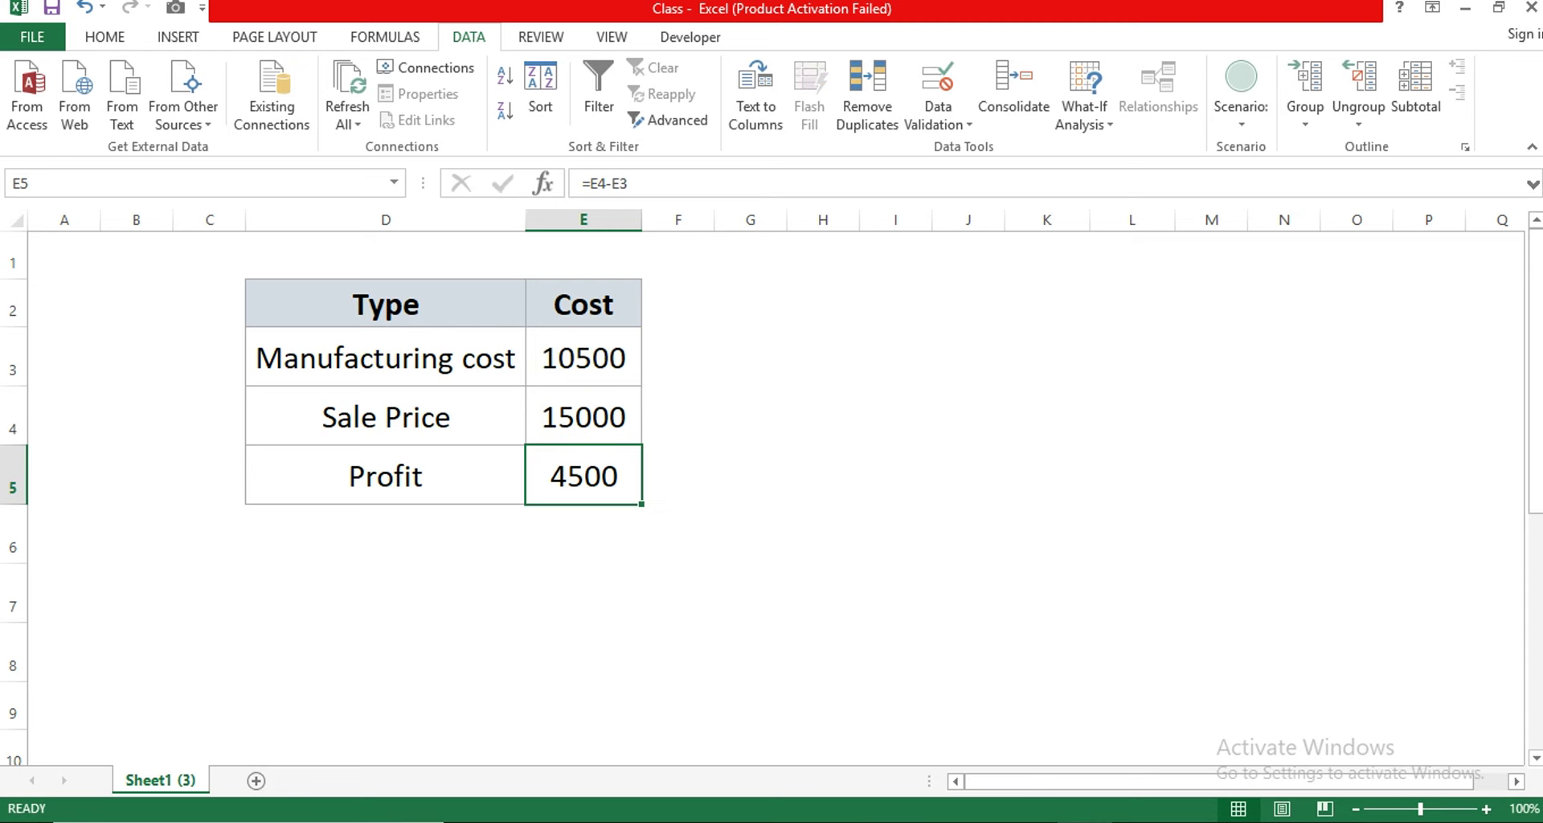
Create a scenario summary report with the Profit cell $E$5 as the result cell.
{"action": "left_click", "coordinate": [1084, 115]}
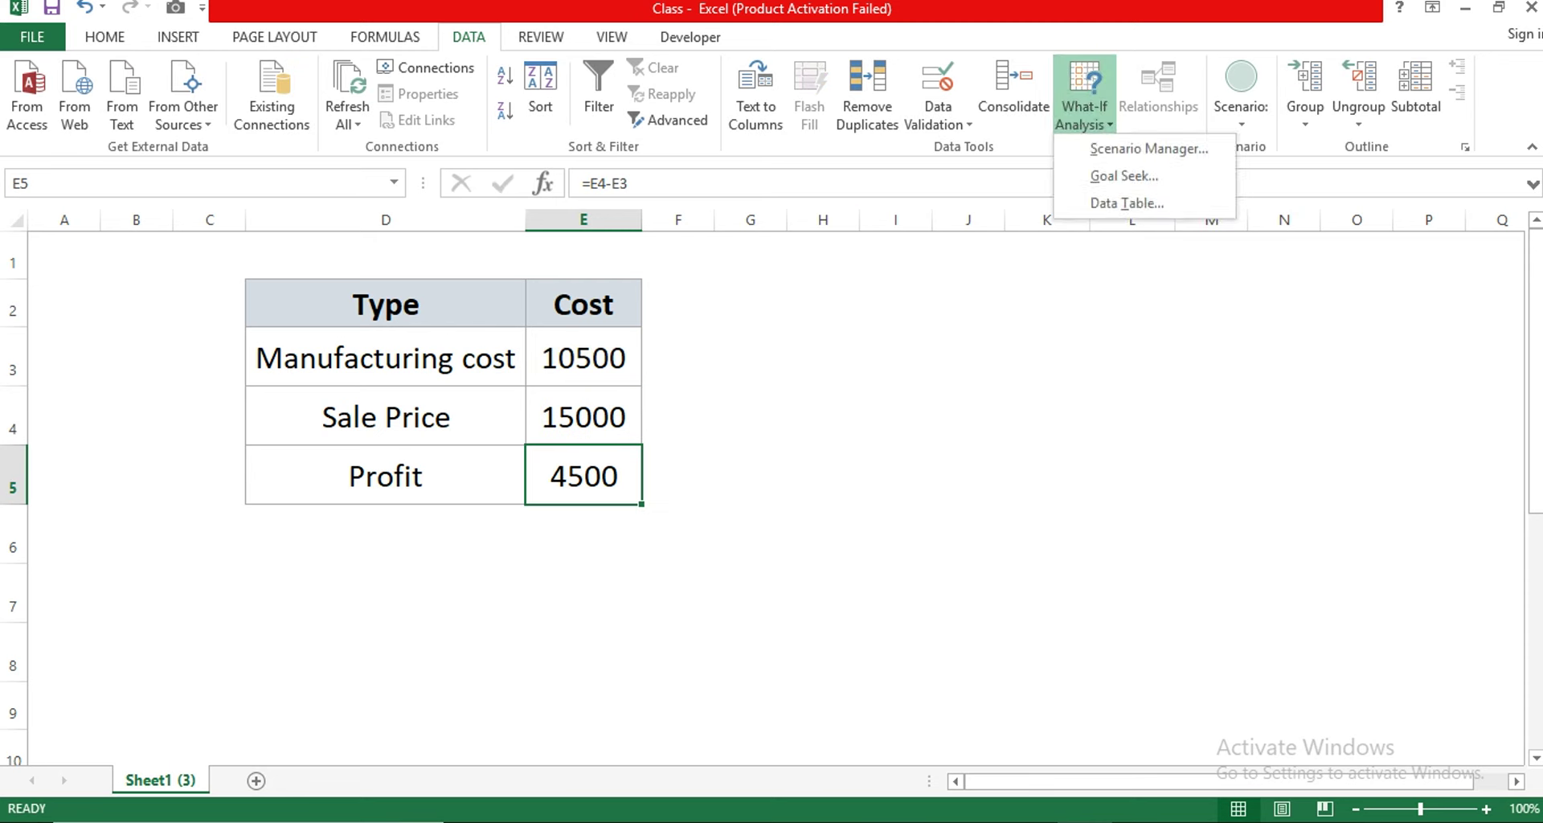
{"action": "left_click", "coordinate": [1149, 148]}
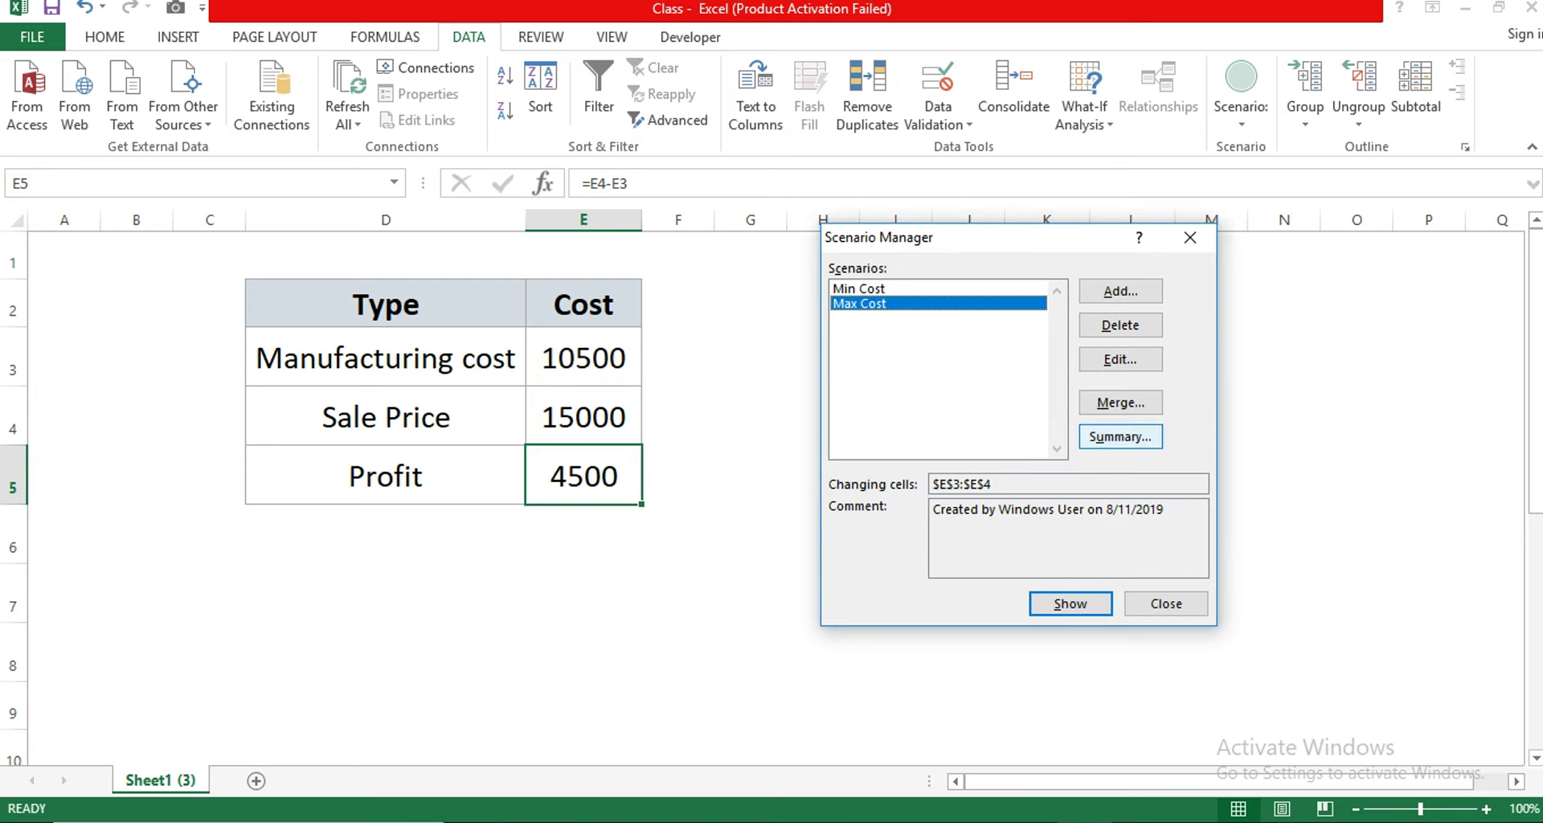
{"action": "left_click", "coordinate": [1121, 437]}
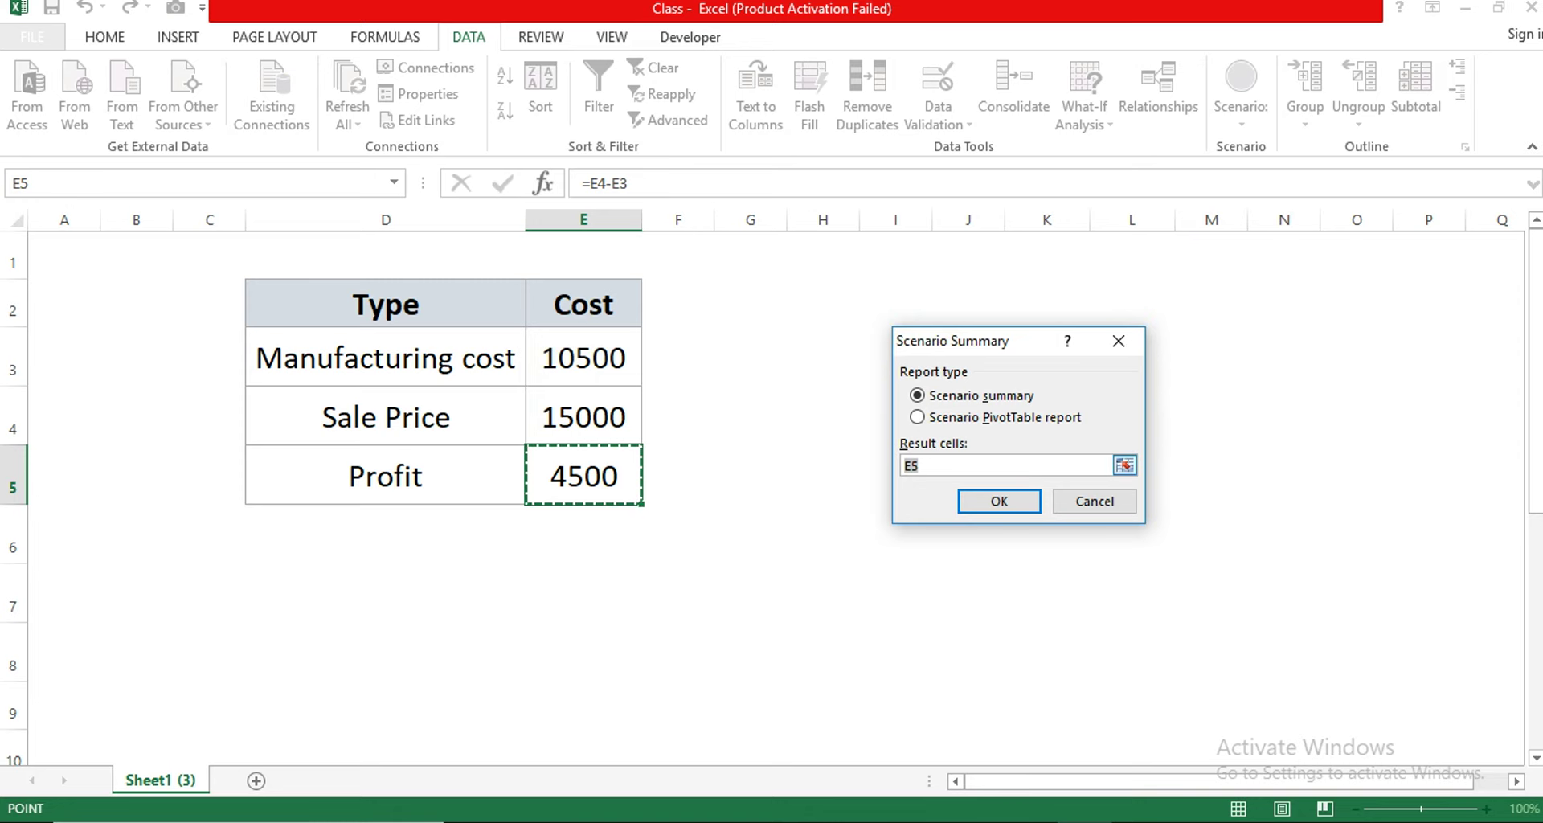
{"action": "left_click", "coordinate": [918, 465]}
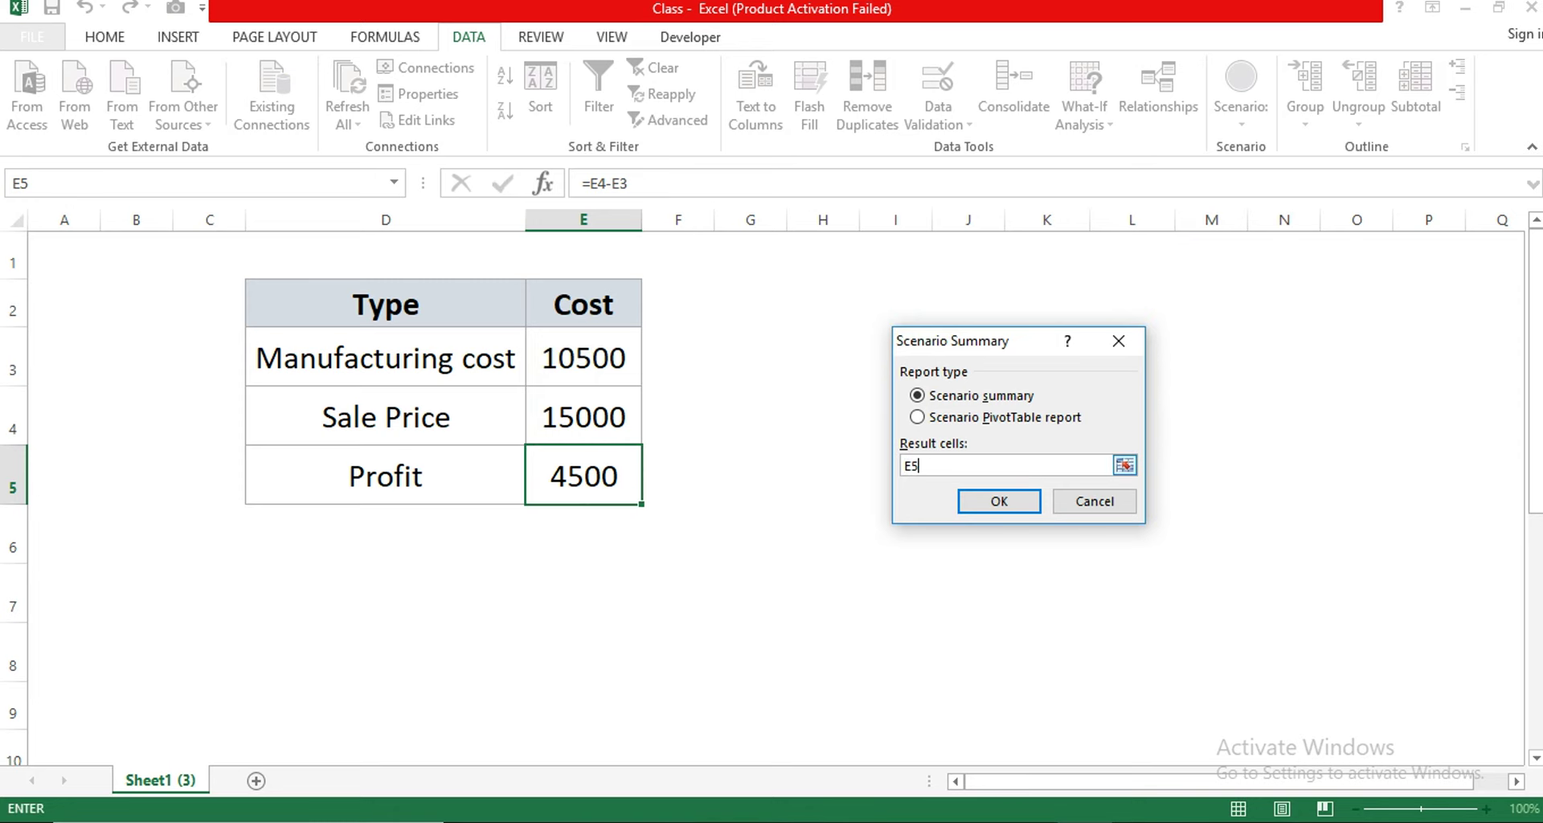
{"action": "type", "text": "+"}
{"action": "left_click", "coordinate": [584, 476]}
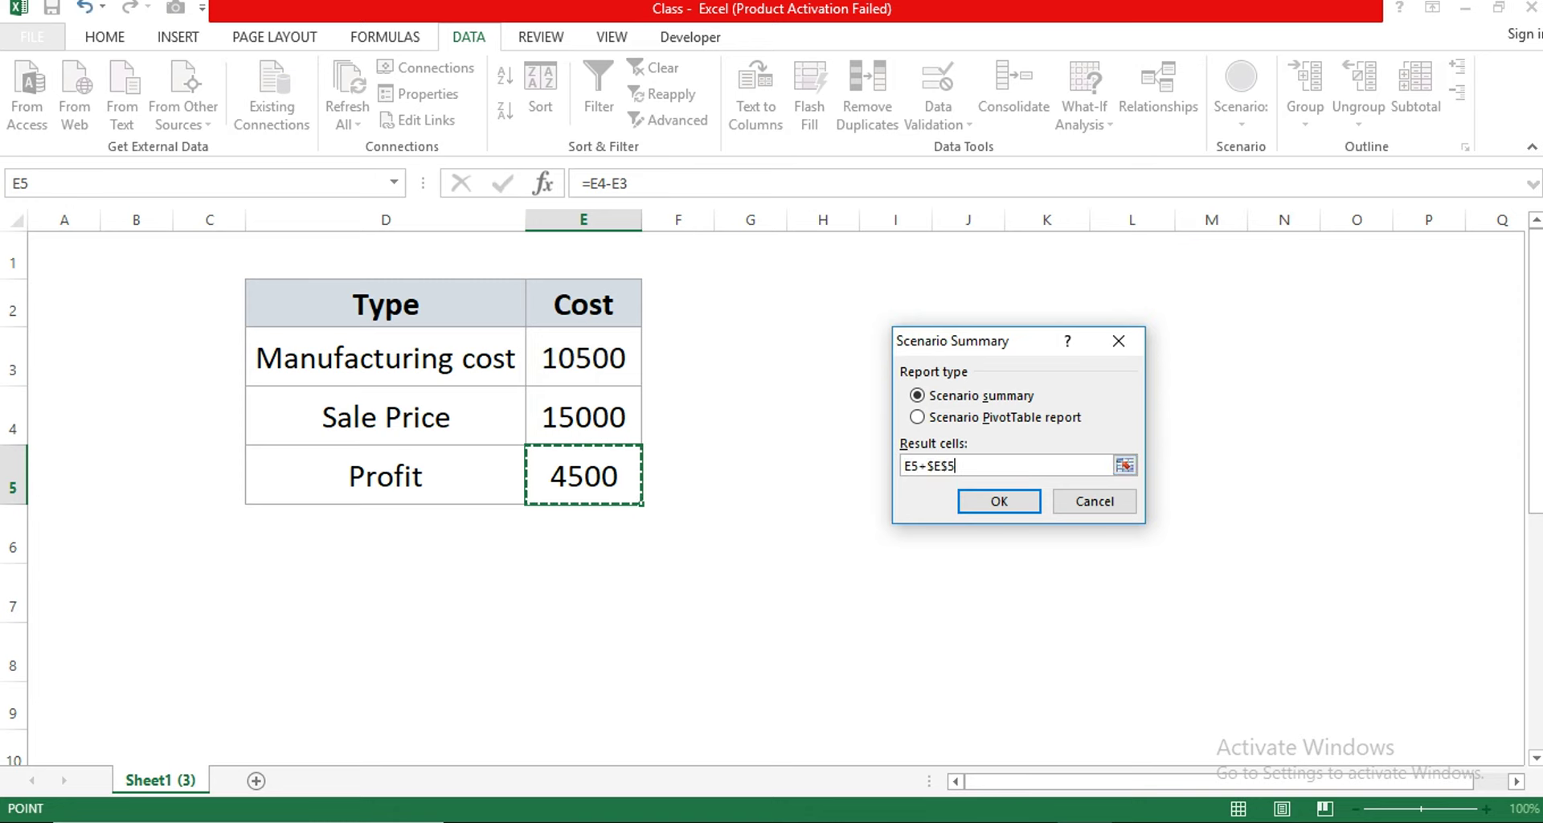
{"action": "key", "text": "ctrl+a"}
{"action": "key", "text": "BackSpace"}
{"action": "left_click", "coordinate": [583, 475]}
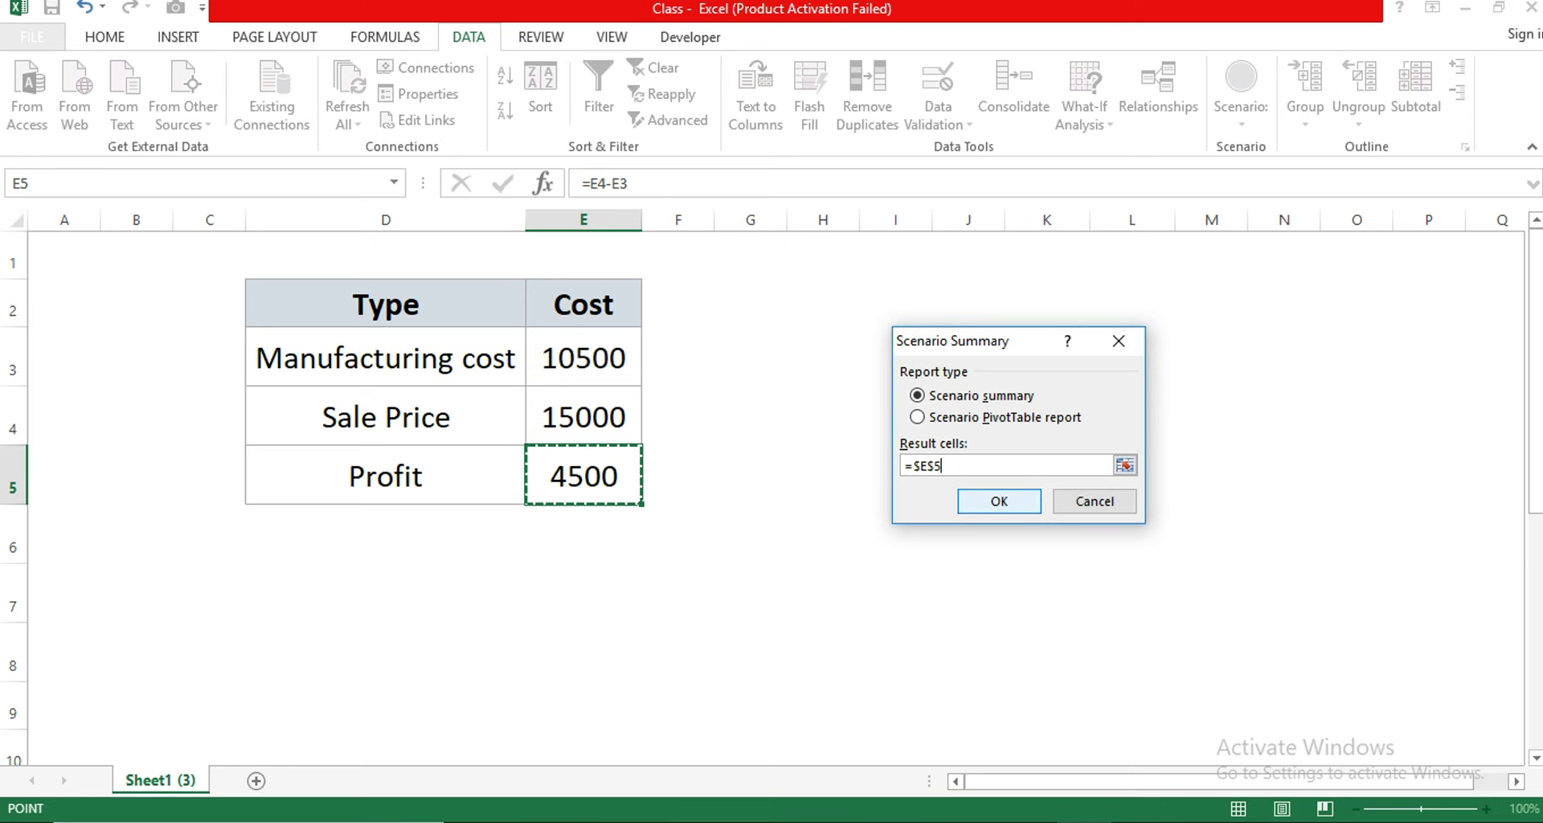
{"action": "key", "text": "Return"}
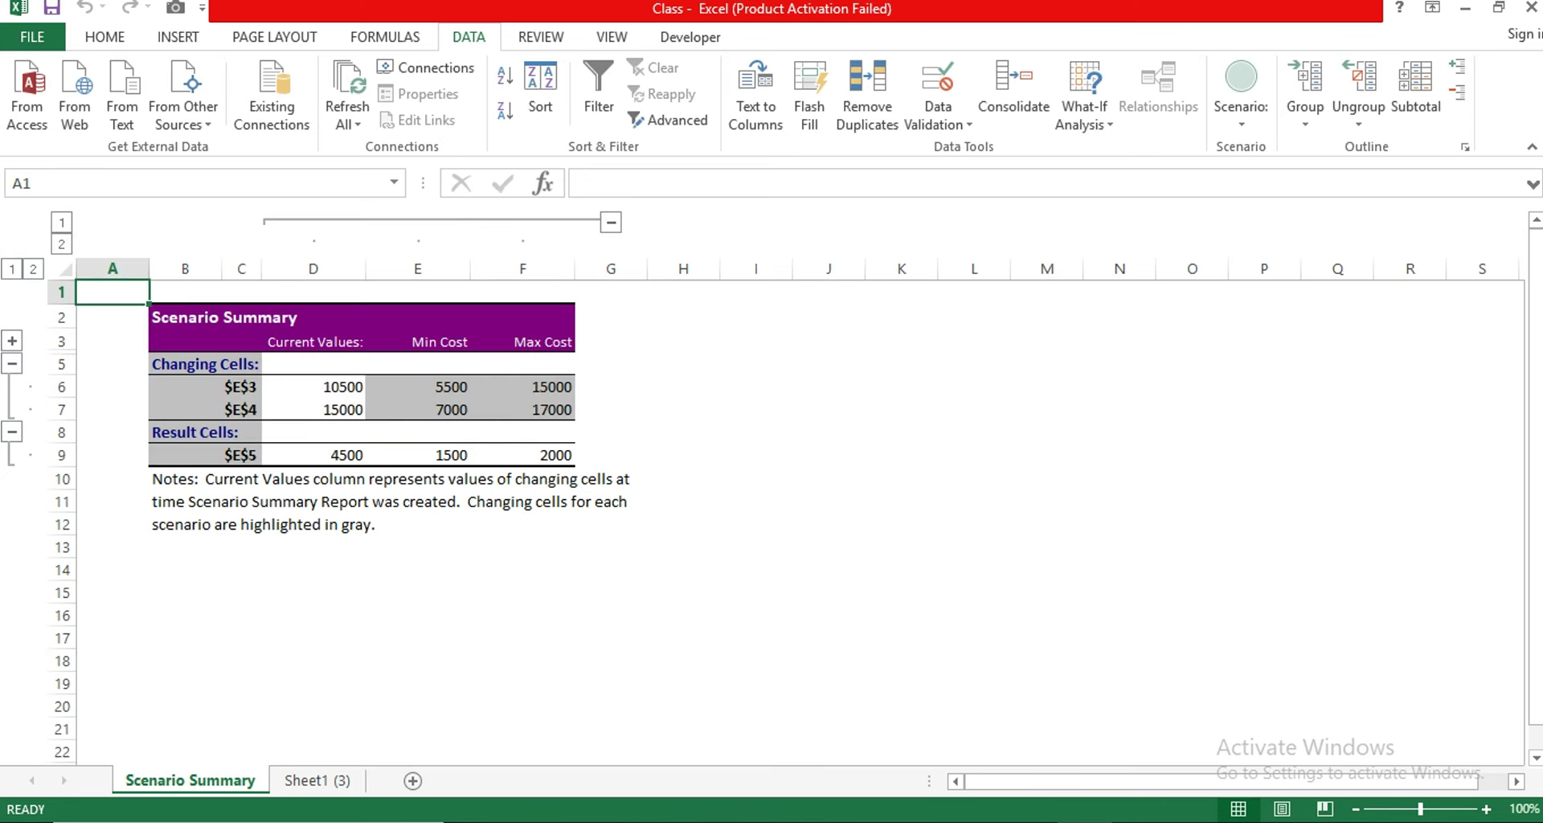
{"action": "left_click", "coordinate": [314, 341]}
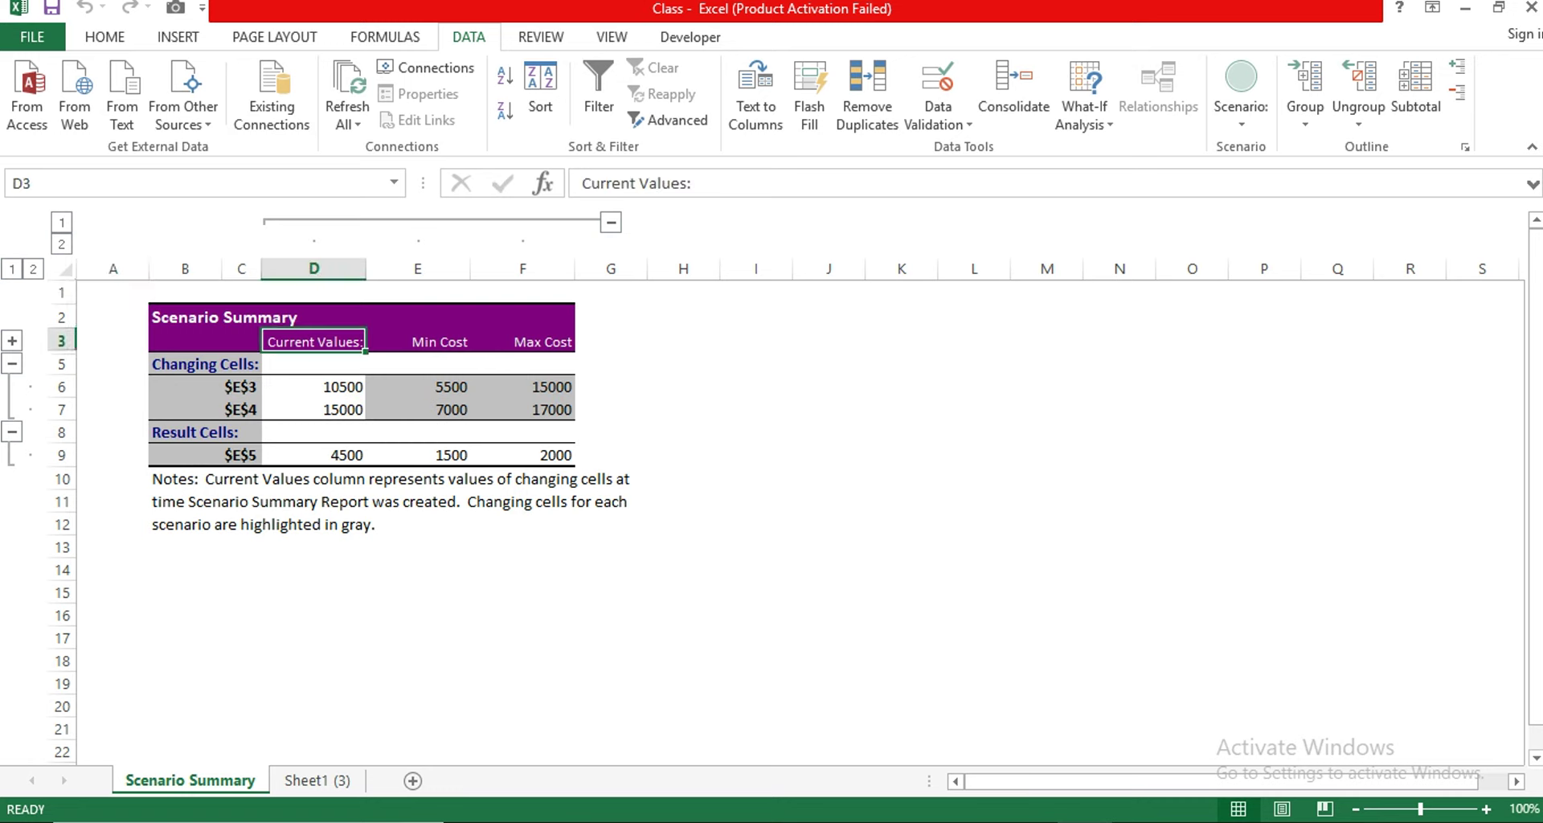
{"action": "left_click", "coordinate": [418, 341]}
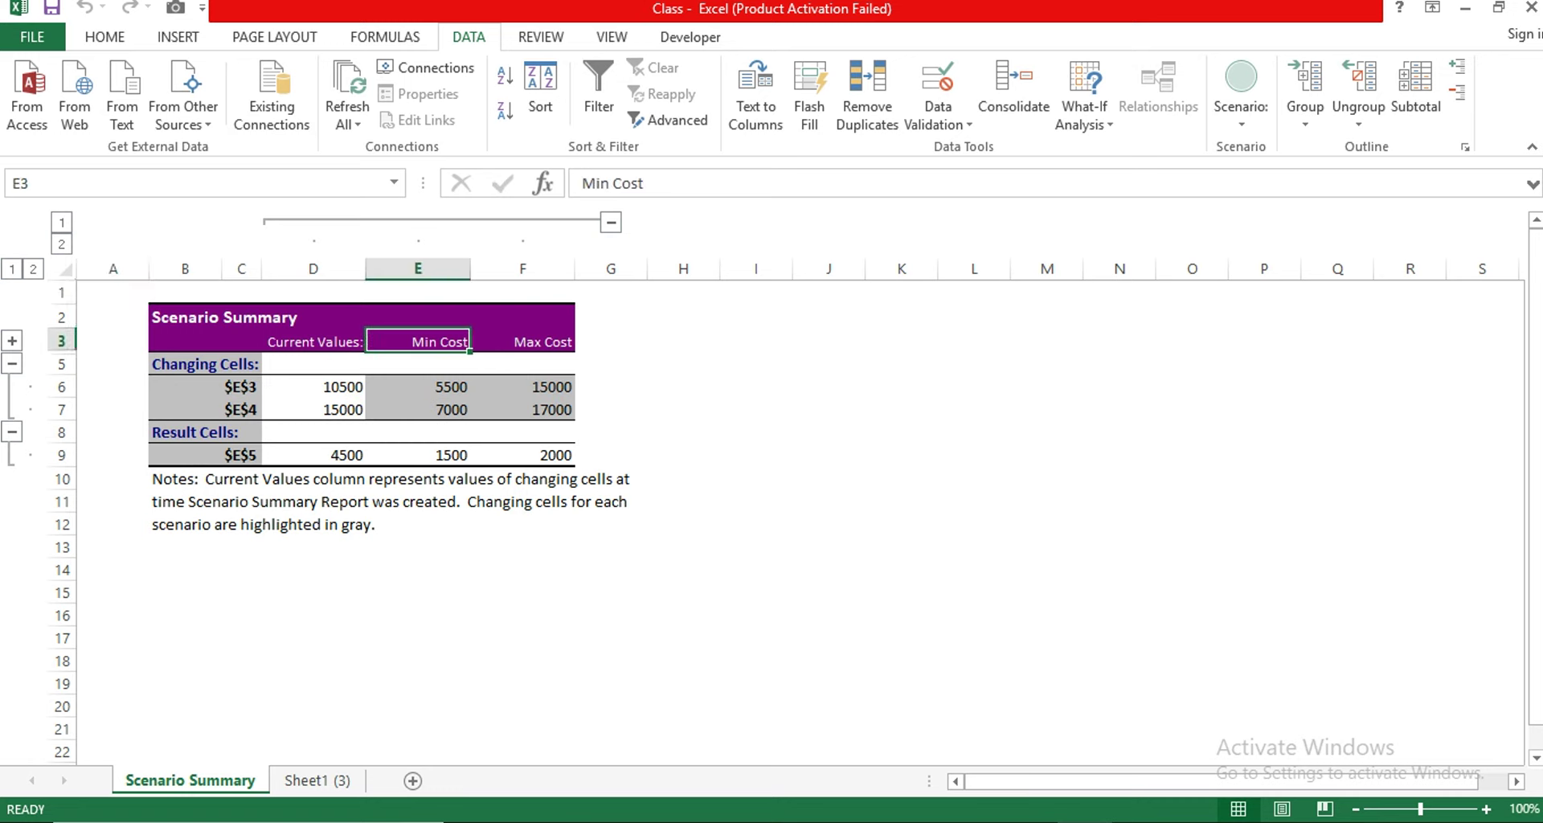
{"action": "left_click", "coordinate": [522, 364]}
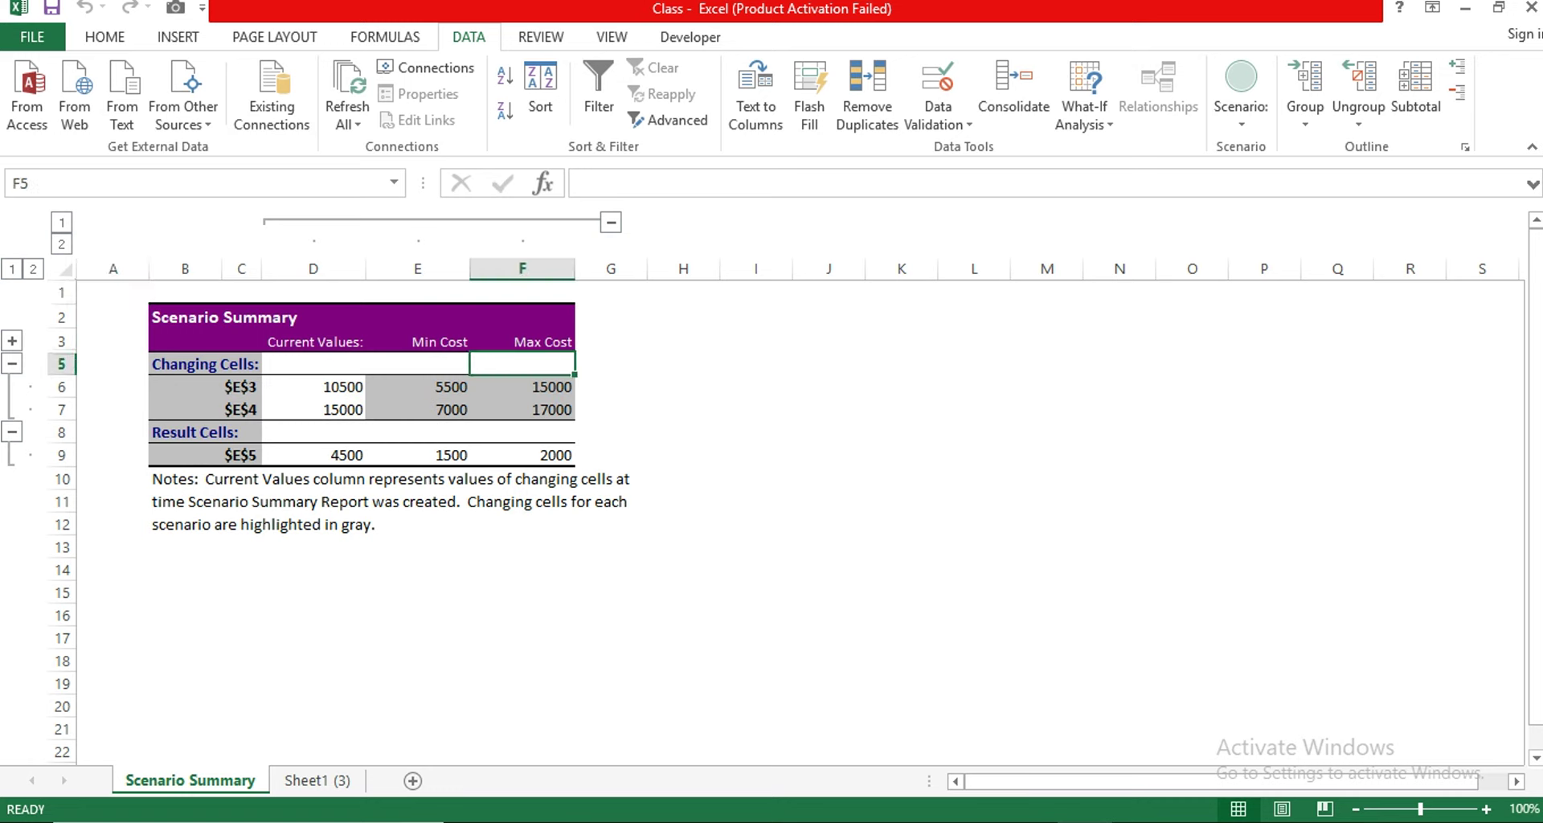